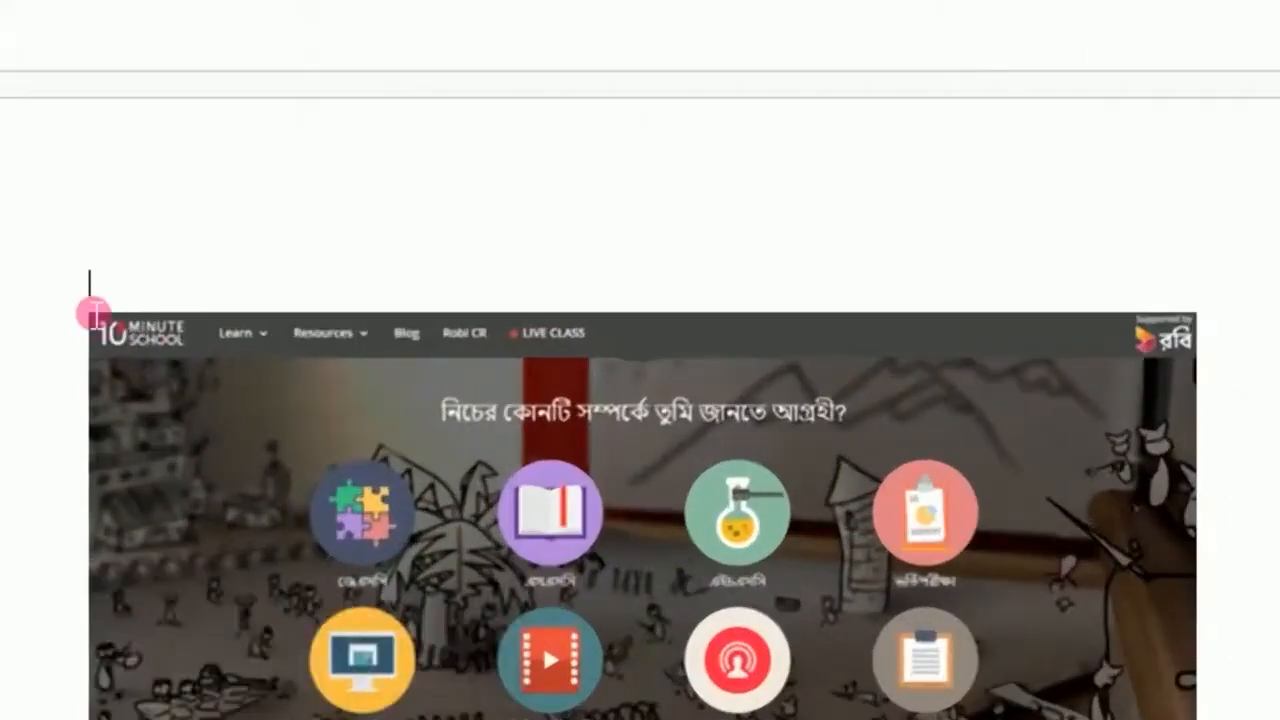
# Insert the built-in Banded header, starting from the empty line above the website homepage picture.
pyautogui.click(105, 288)
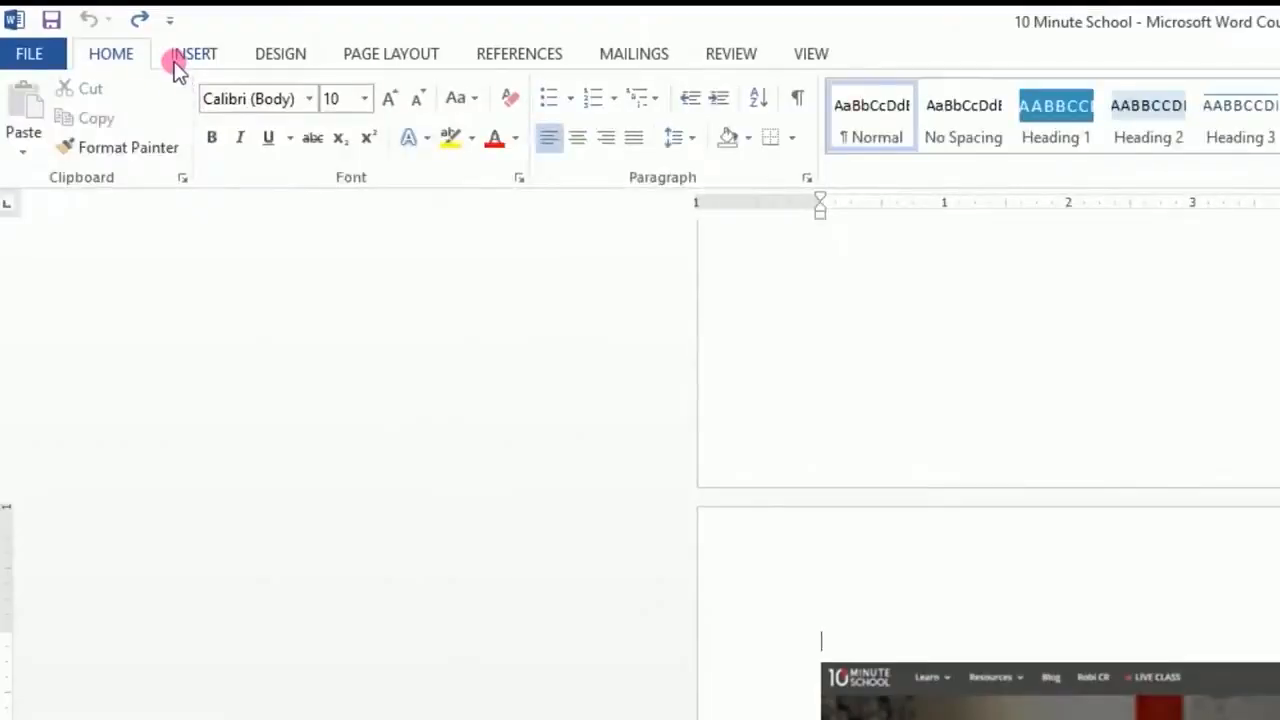
pyautogui.click(177, 60)
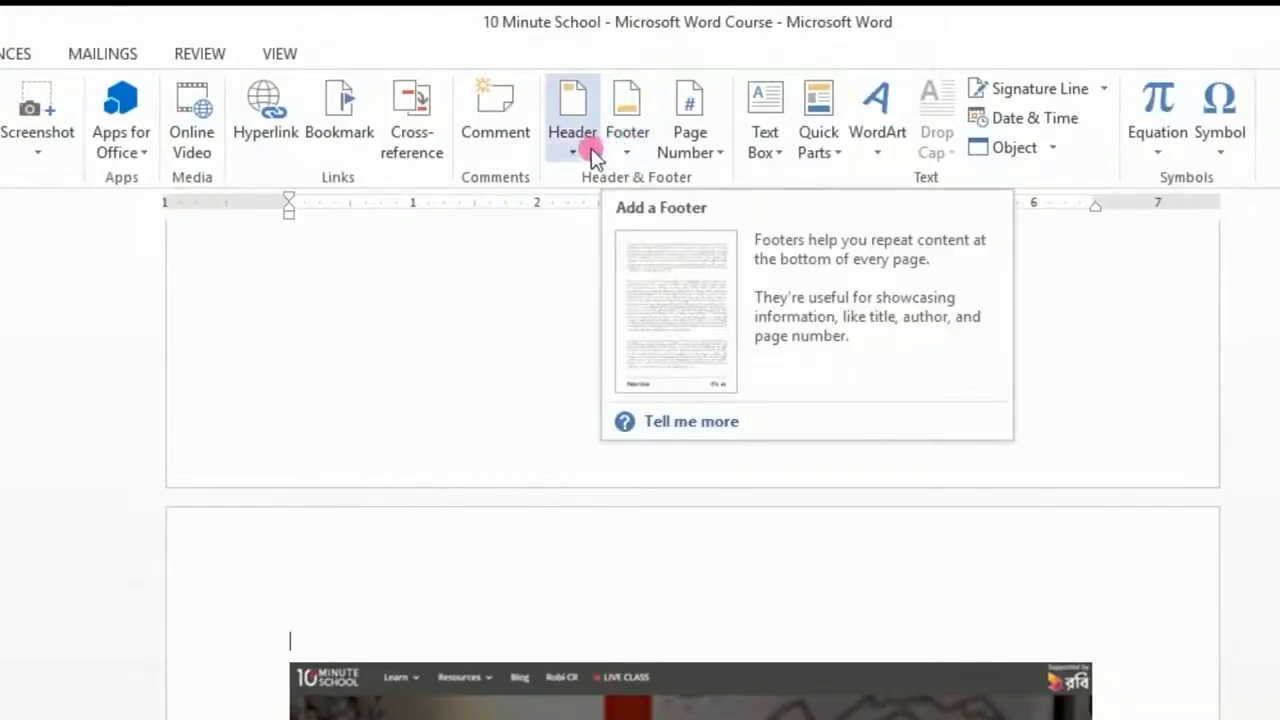
pyautogui.click(585, 152)
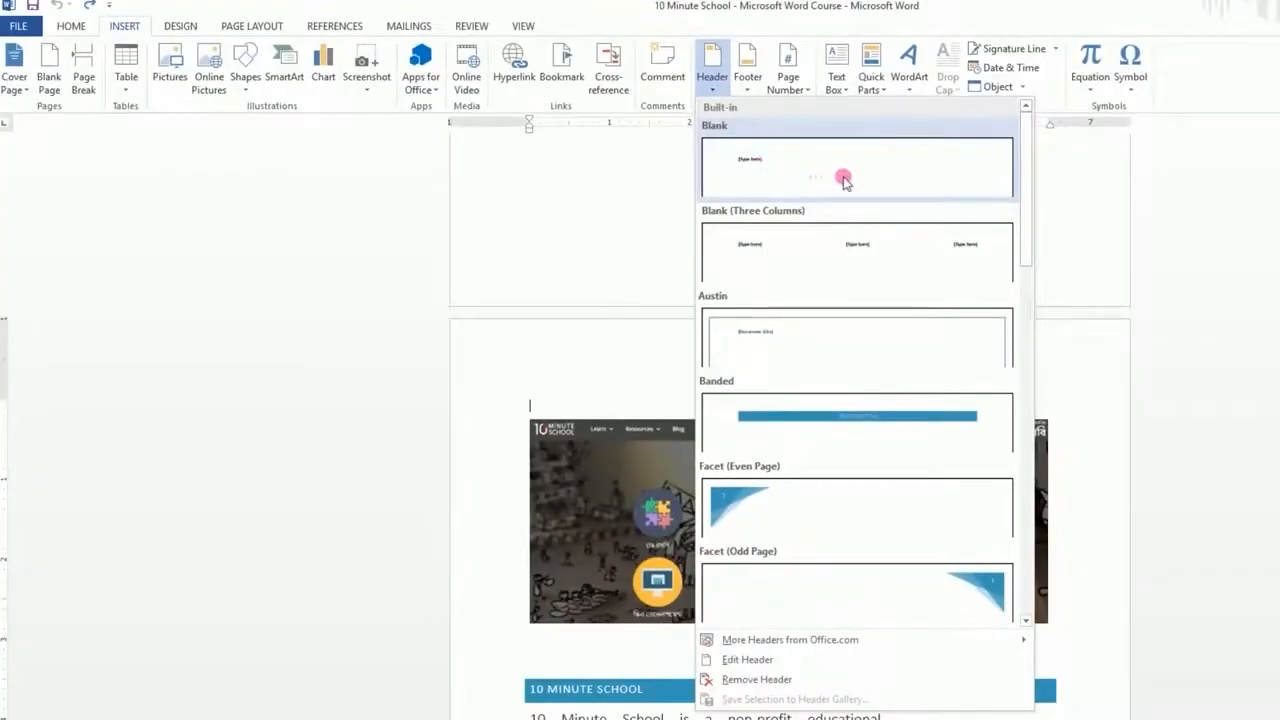
pyautogui.click(835, 416)
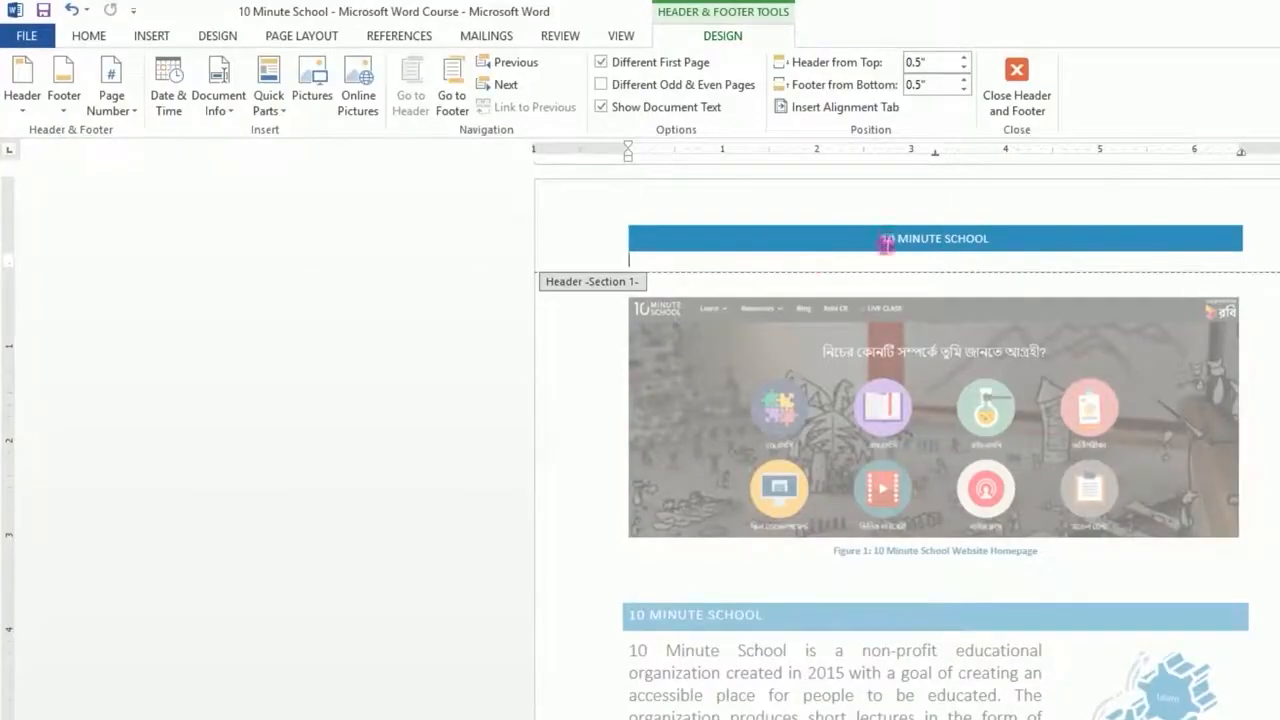
# Try inserting the date and time in the 3/7/2017 2:37 AM format below the header band, and undo it.
pyautogui.click(174, 92)
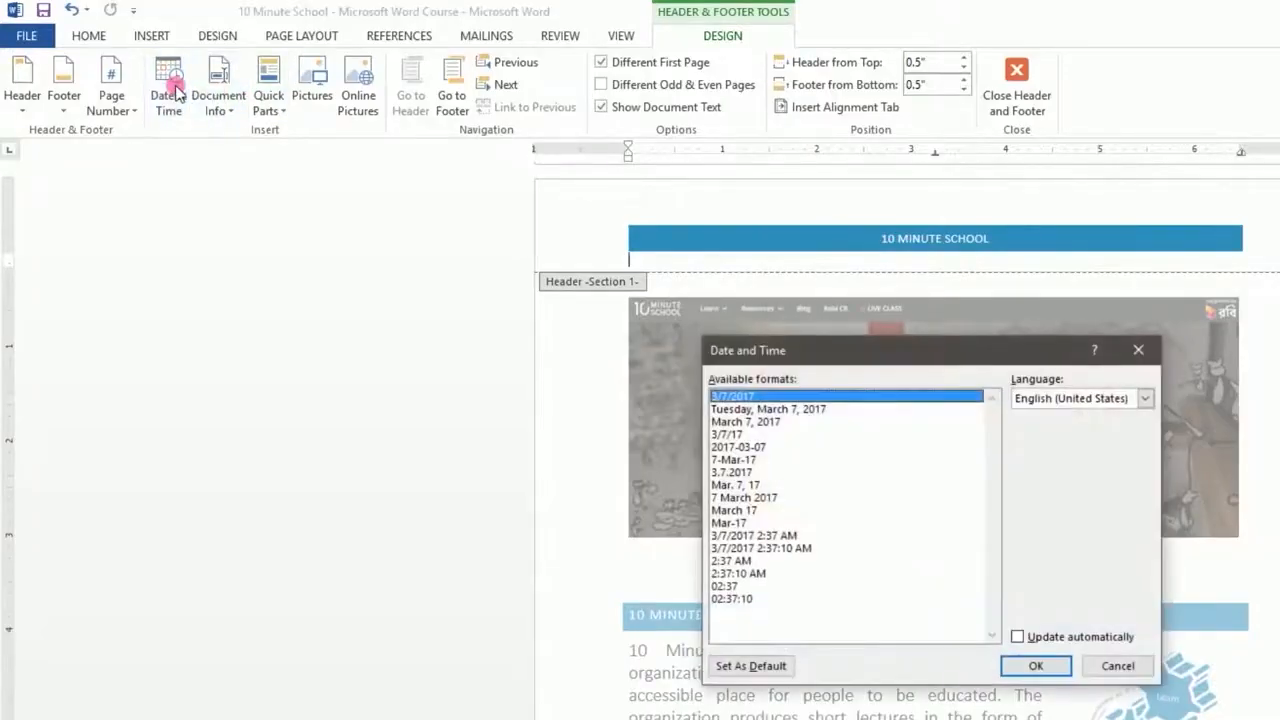
pyautogui.click(748, 535)
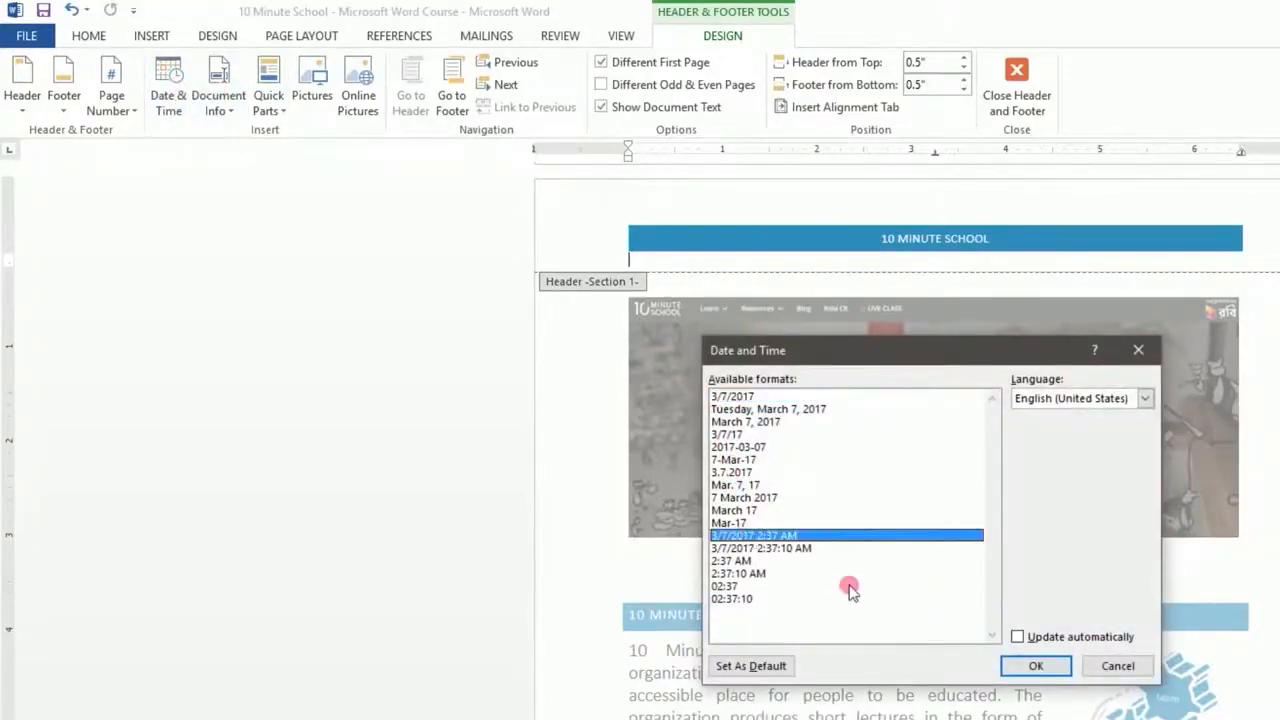
pyautogui.click(1034, 665)
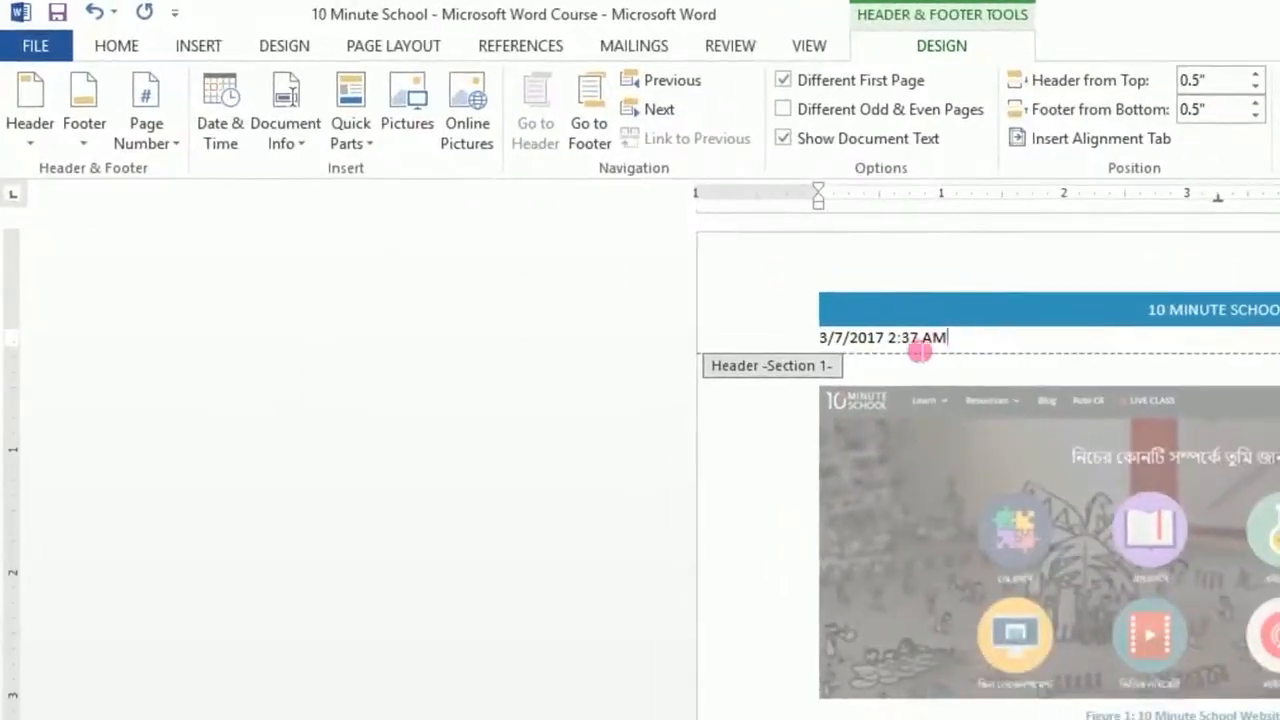
pyautogui.hotkey('ctrl', 'z')
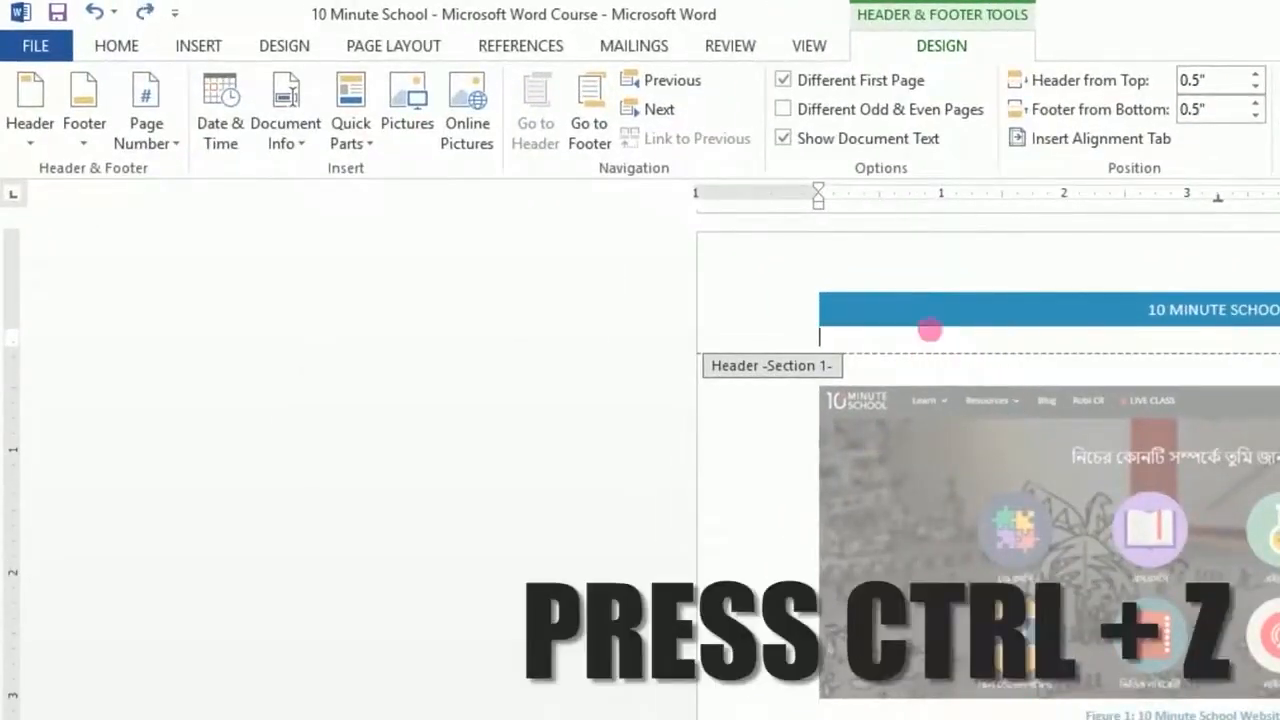
pyautogui.click(218, 126)
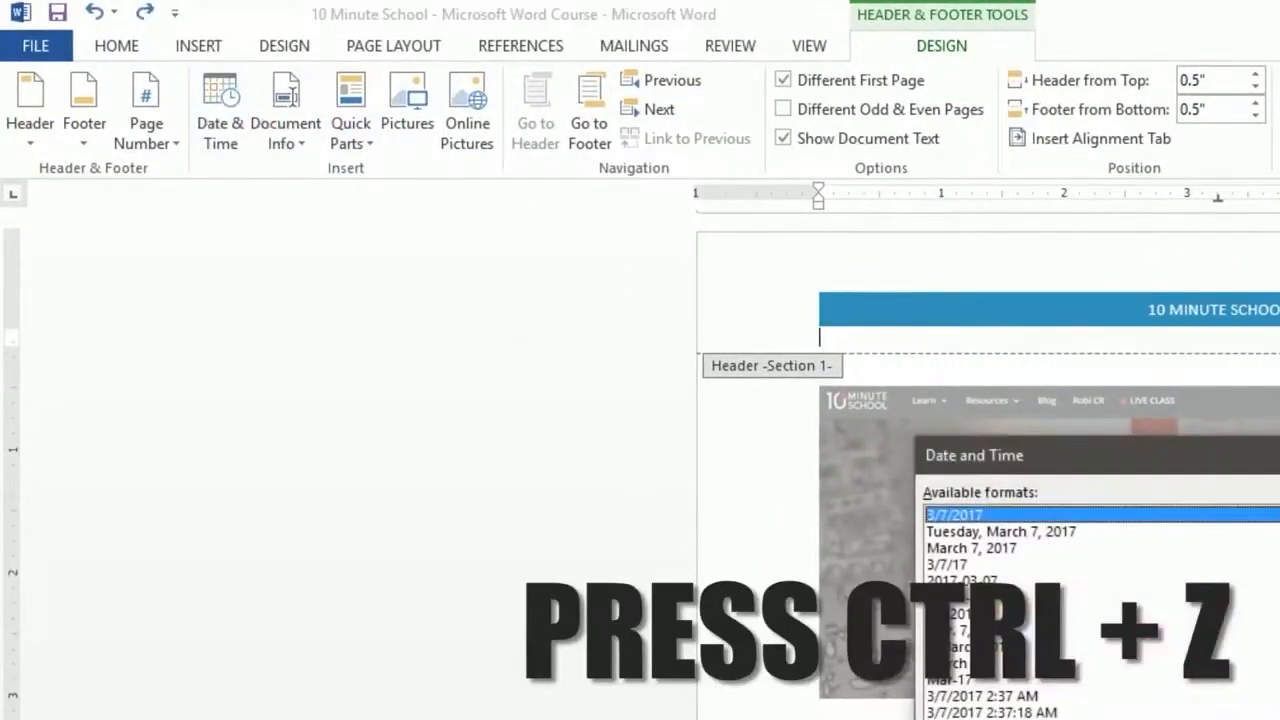
pyautogui.press('Escape')
# Try the Author and File Name document info fields one after the other below the header band, undoing each insertion.
pyautogui.click(289, 114)
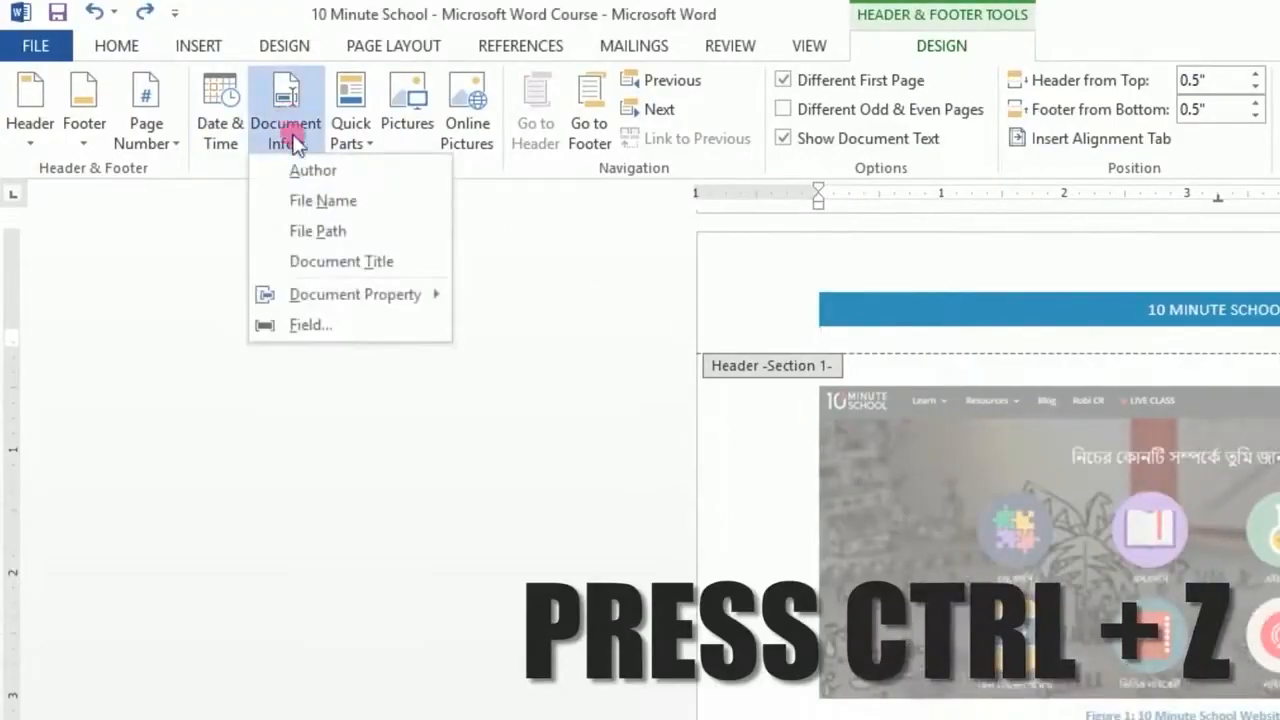
pyautogui.click(309, 170)
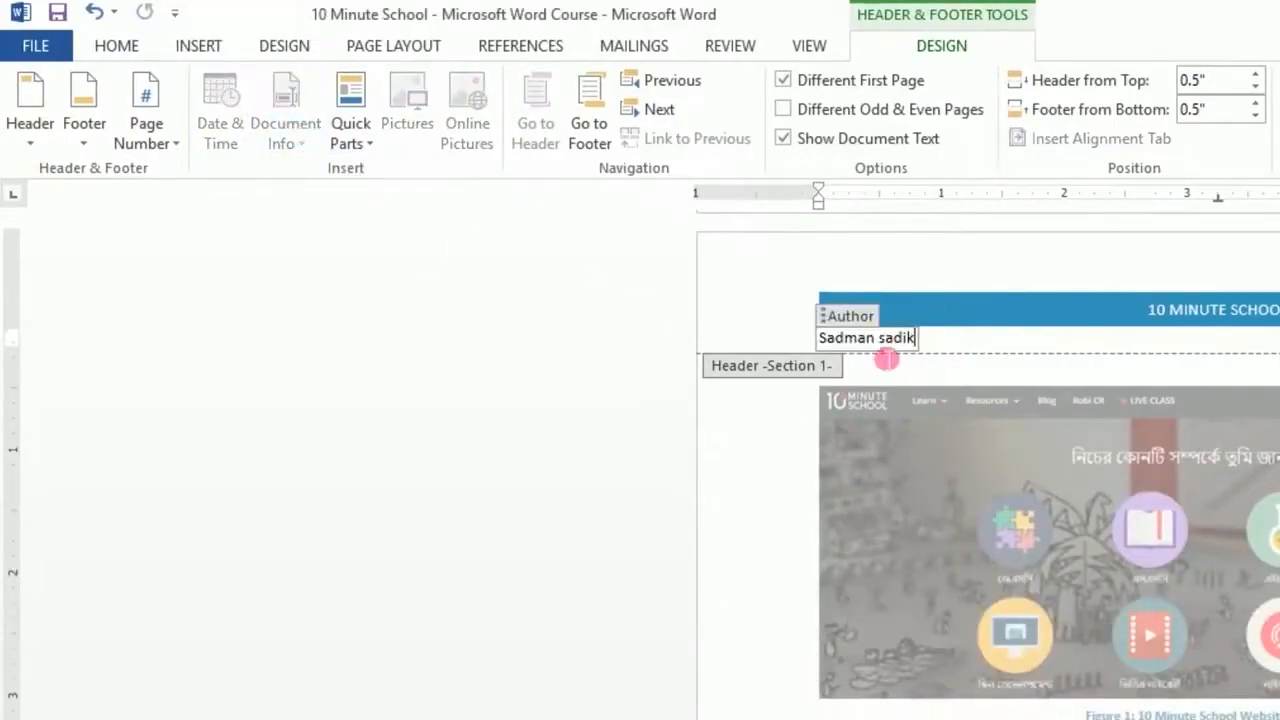
pyautogui.hotkey('ctrl', 'z')
pyautogui.click(285, 118)
pyautogui.click(329, 200)
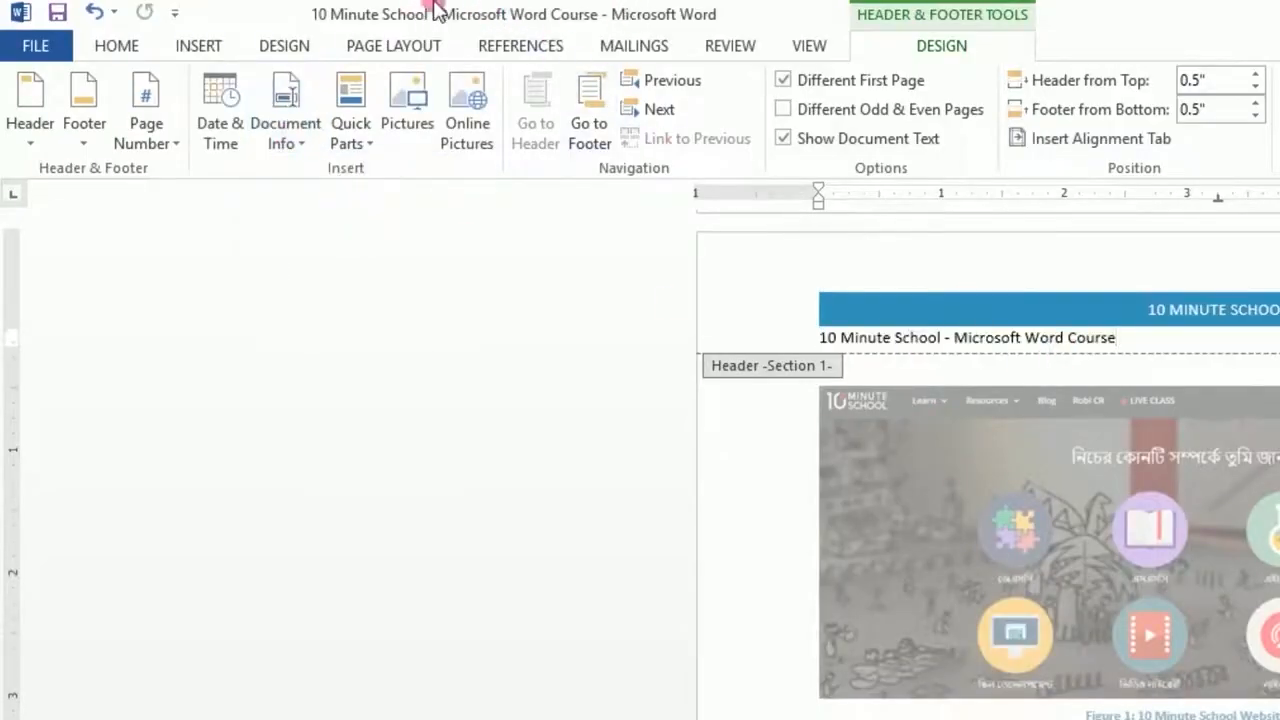
pyautogui.hotkey('ctrl', 'z')
# Try adding the File Path and Document Title fields together below the header band, and undo both insertions.
pyautogui.click(286, 123)
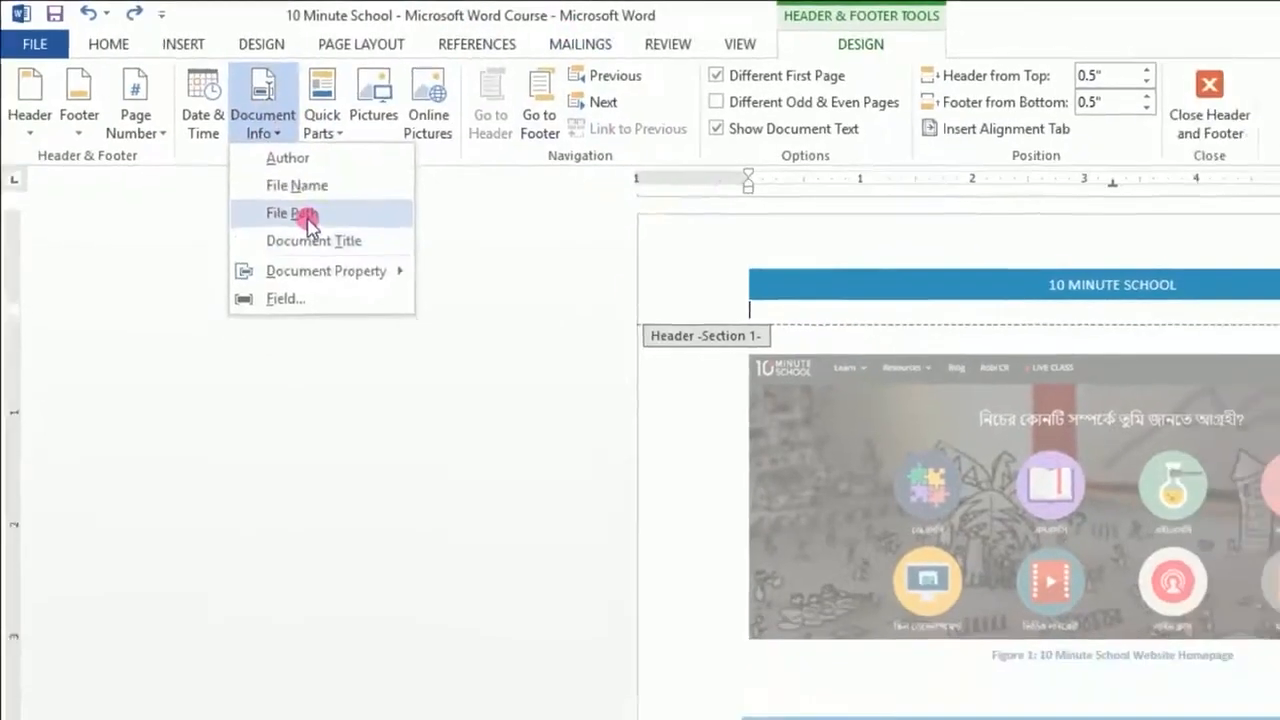
pyautogui.click(306, 216)
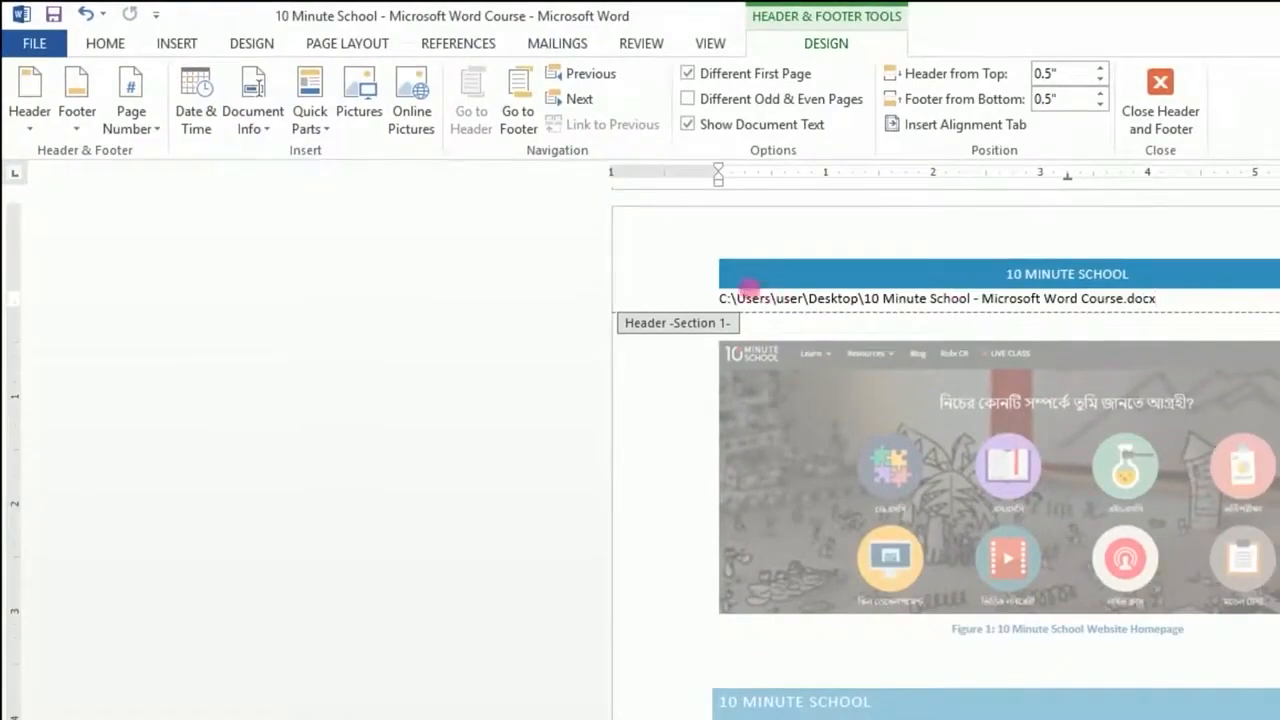
pyautogui.click(272, 127)
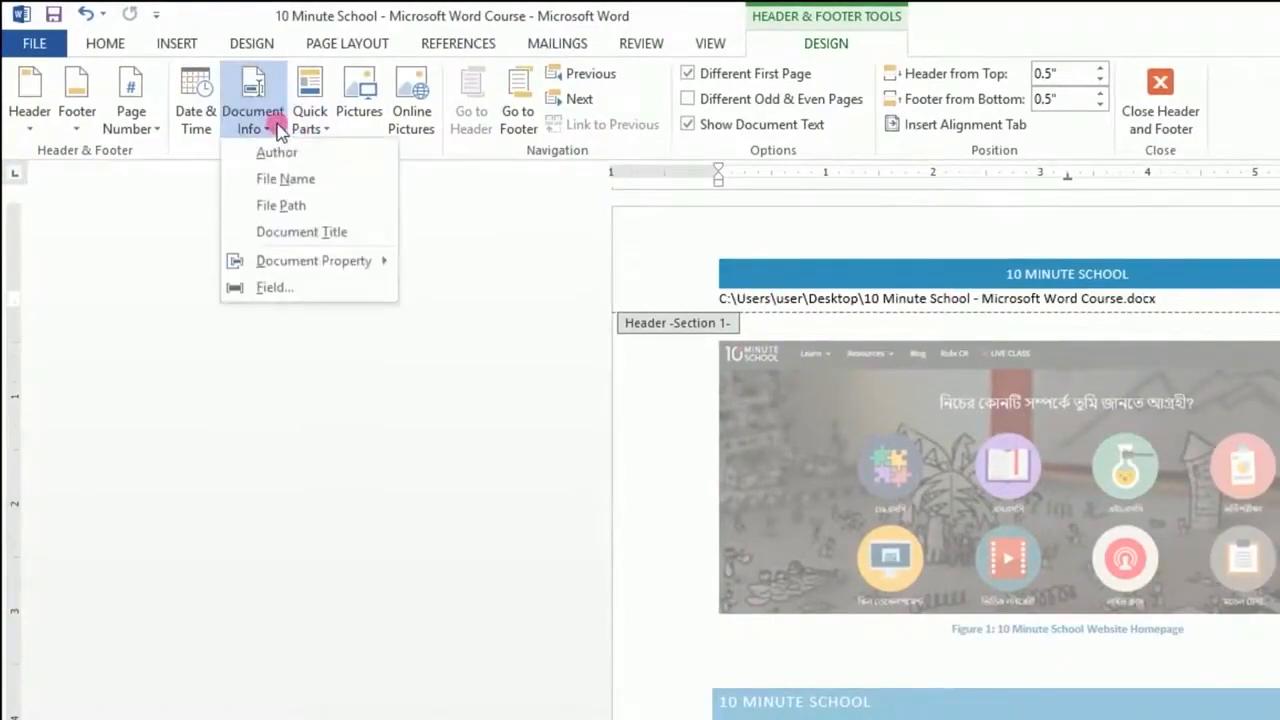
pyautogui.click(300, 232)
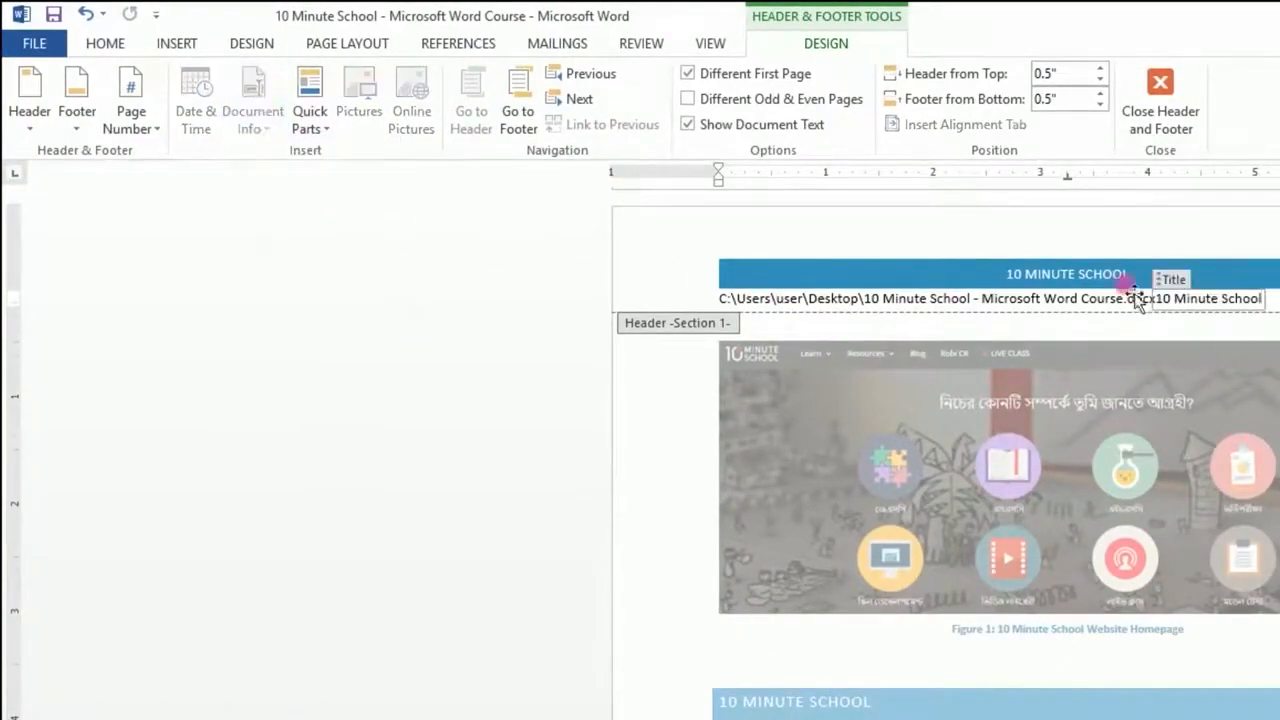
pyautogui.scroll(15, 1275, 400)
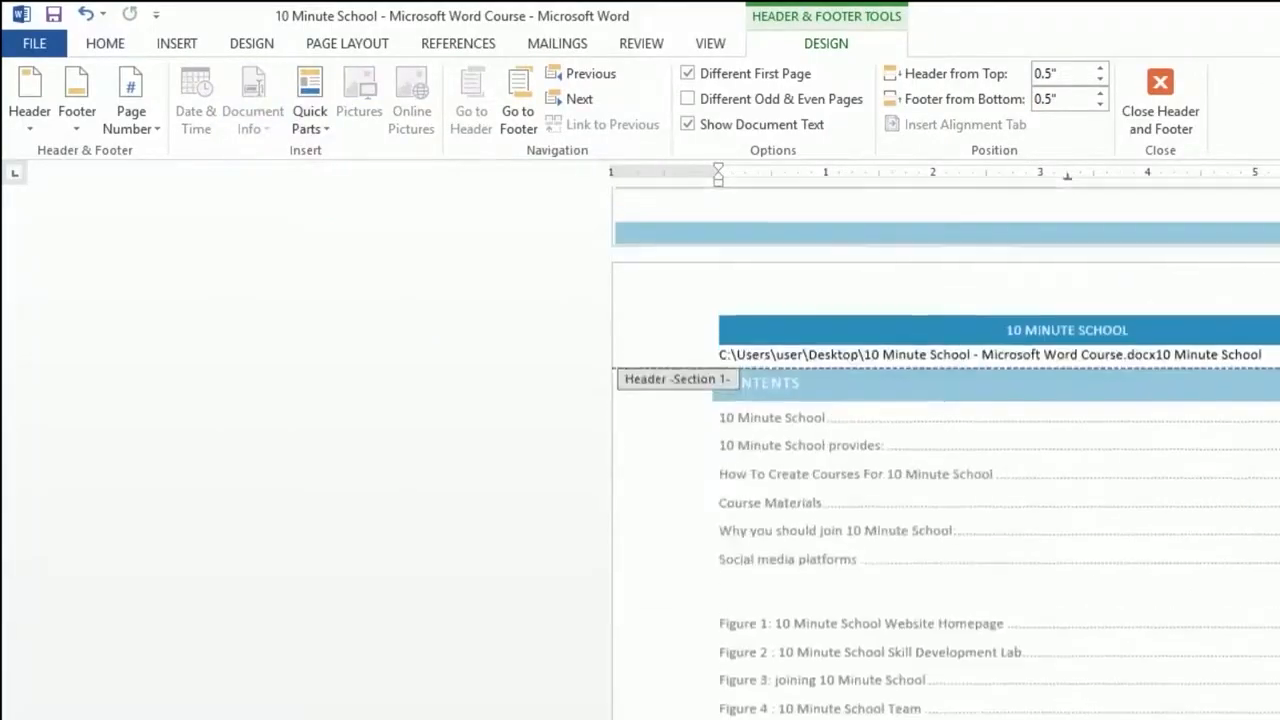
pyautogui.scroll(-10, 1105, 402)
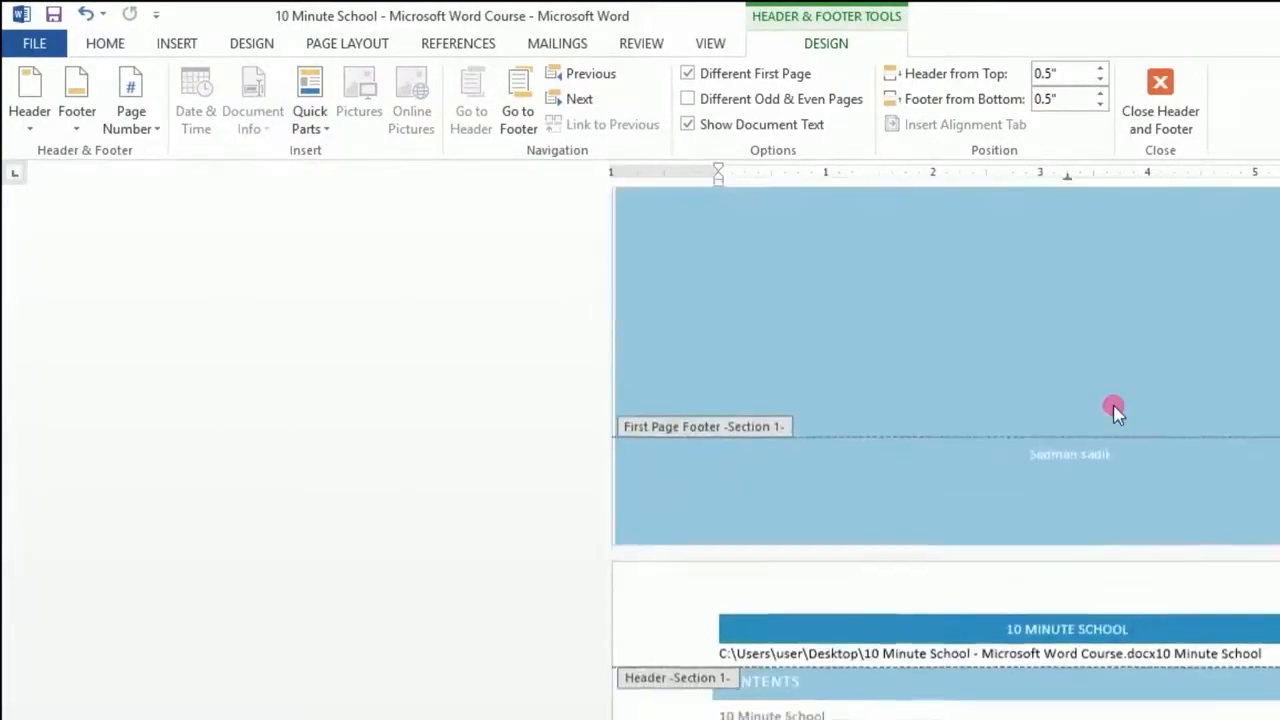
pyautogui.hotkey('ctrl', 'z')
pyautogui.hotkey('ctrl', 'z')
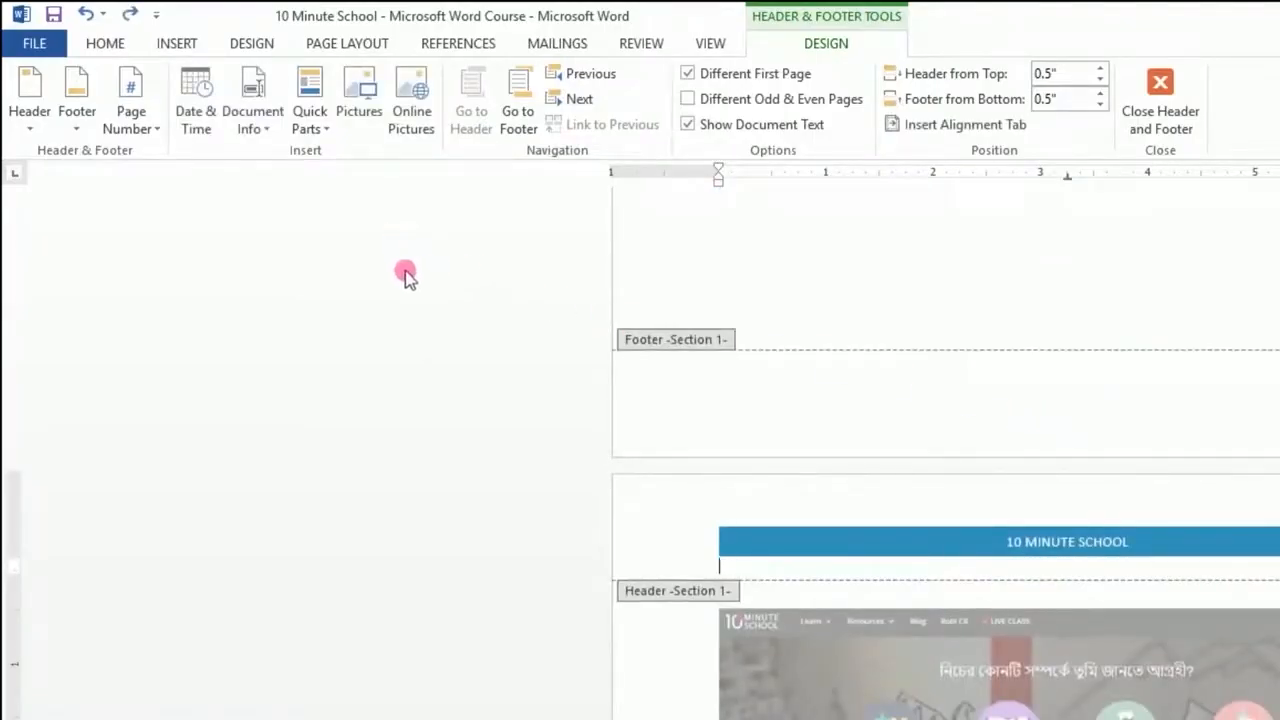
# Look over the Document Property choices in Quick Parts without inserting any, and close header editing.
pyautogui.click(305, 126)
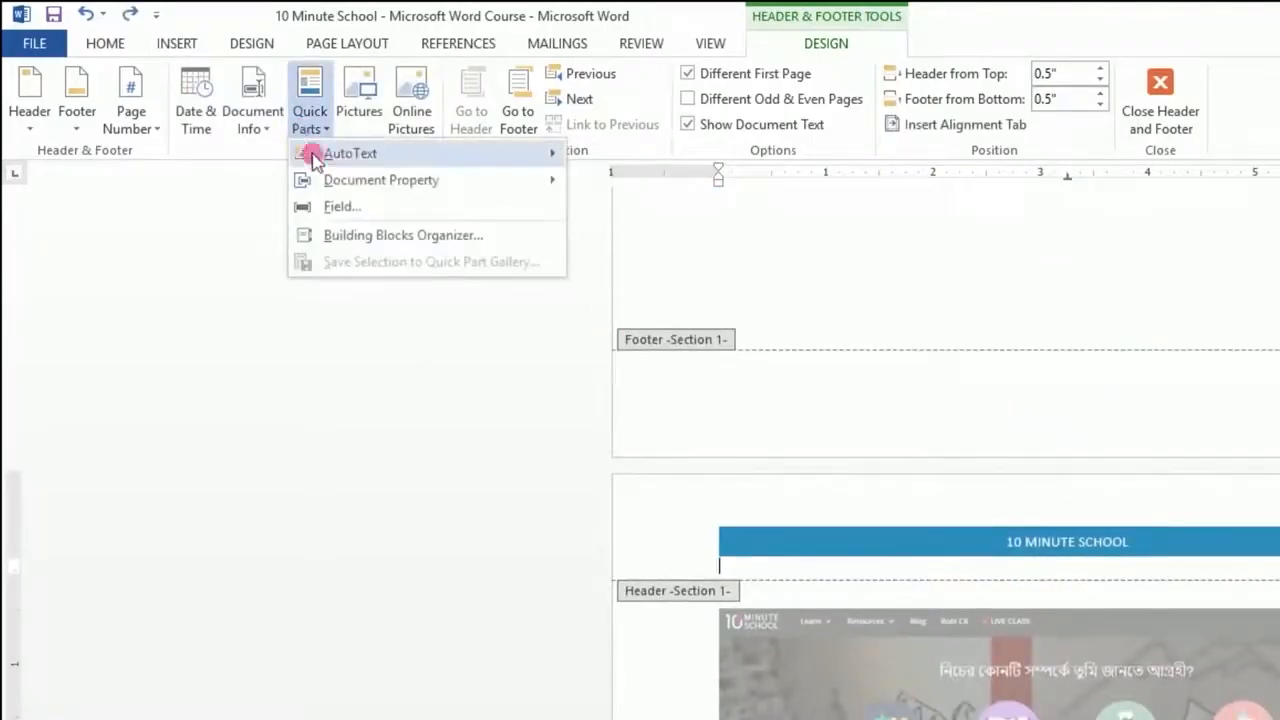
pyautogui.moveTo(318, 167)
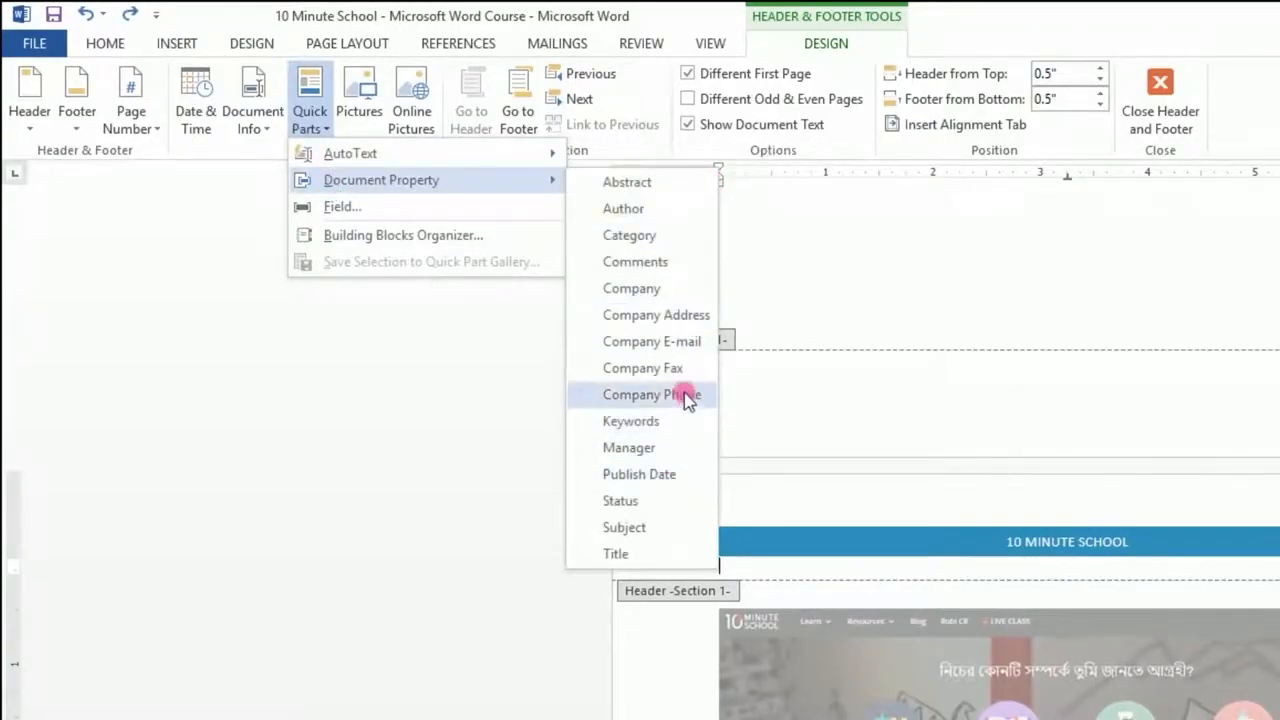
pyautogui.click(340, 370)
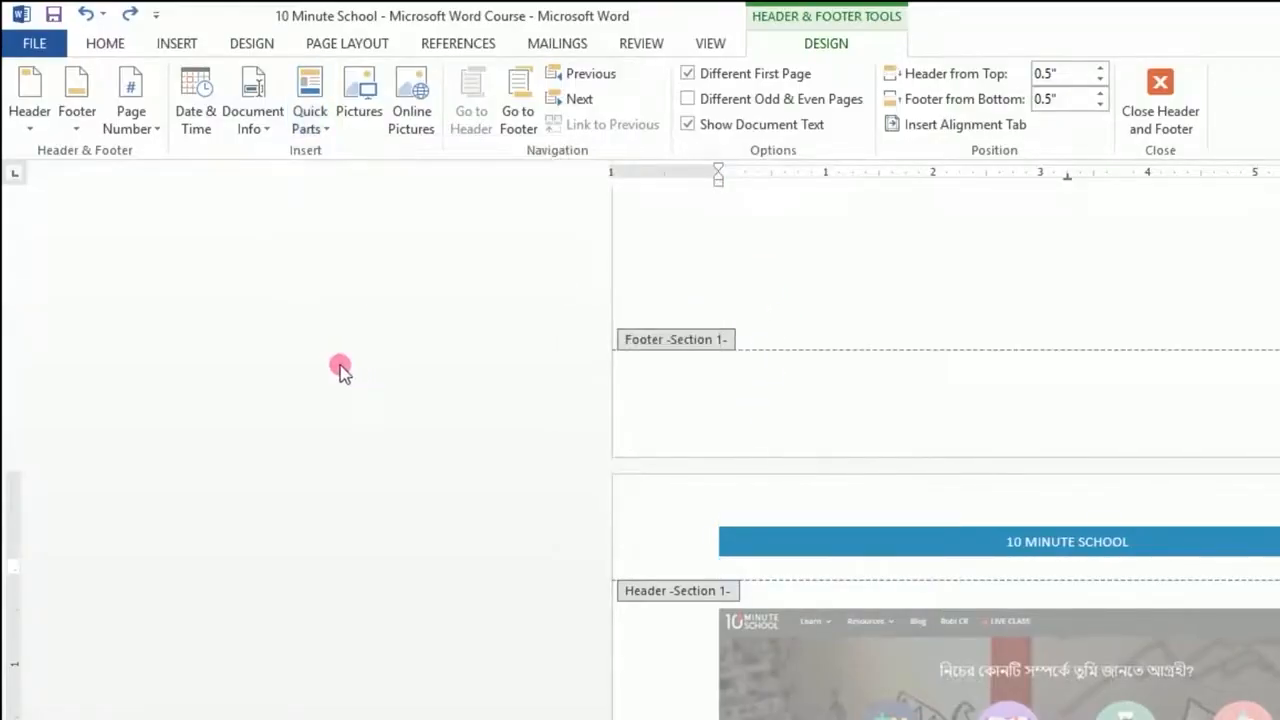
pyautogui.click(1163, 80)
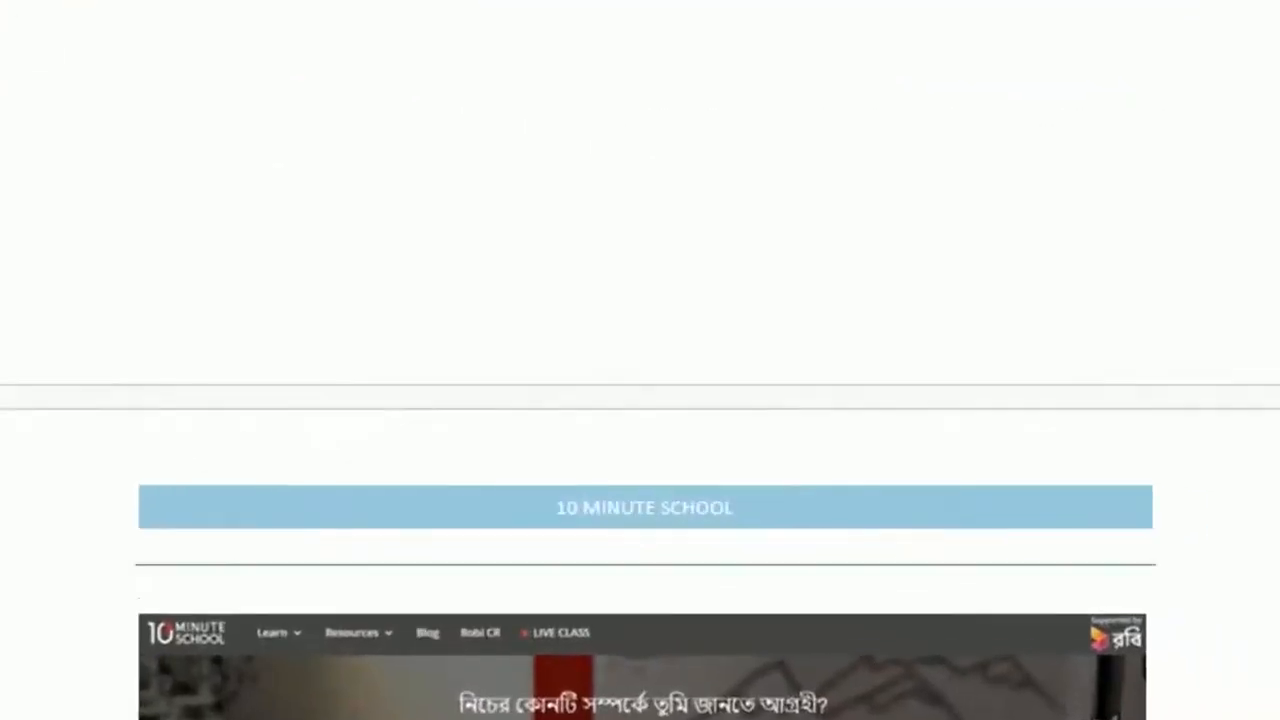
# Examine the header on the body pages, the contents page and the cover page of the document.
pyautogui.scroll(-10, 1080, 575)
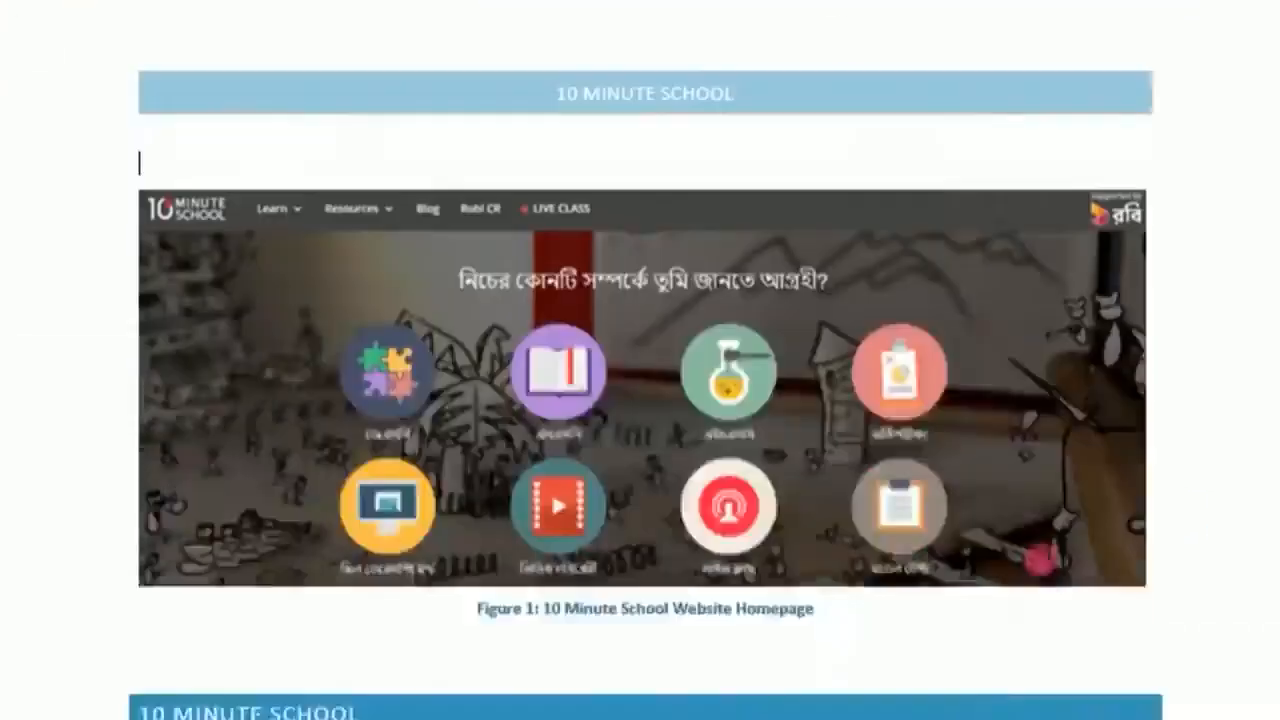
pyautogui.scroll(-5, 1113, 577)
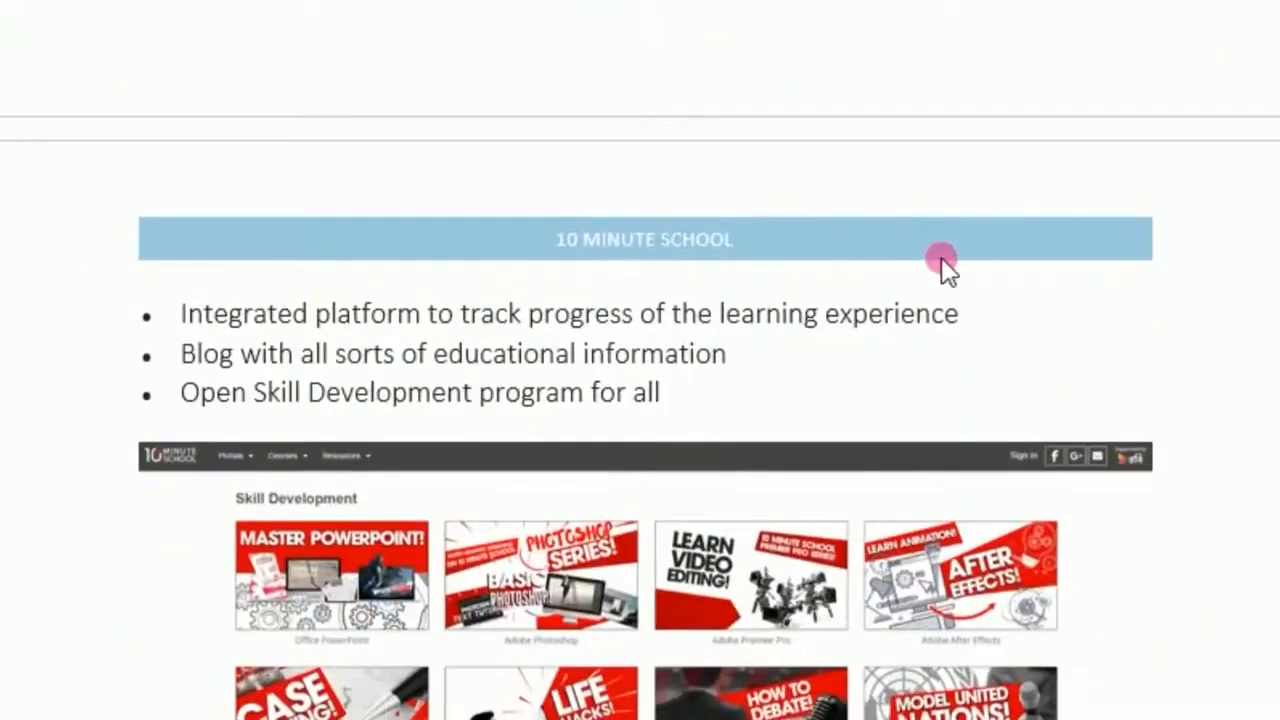
pyautogui.scroll(-10, 945, 262)
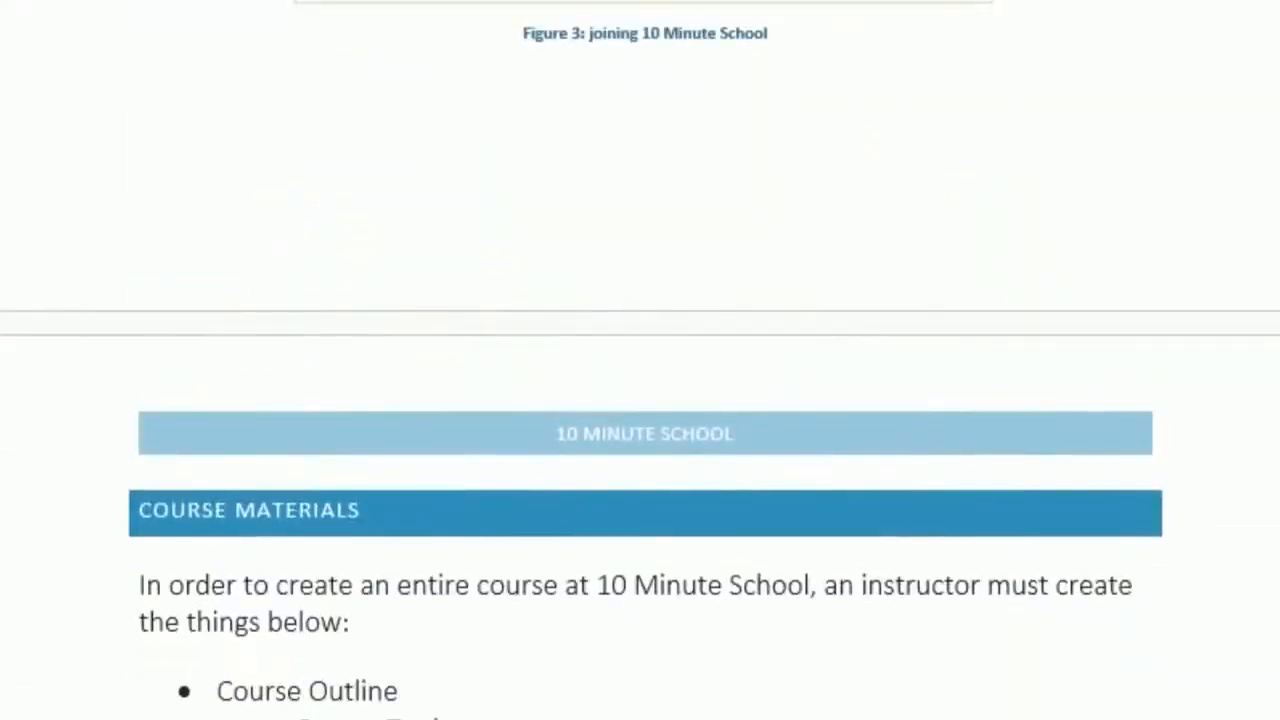
pyautogui.scroll(20, 640, 360)
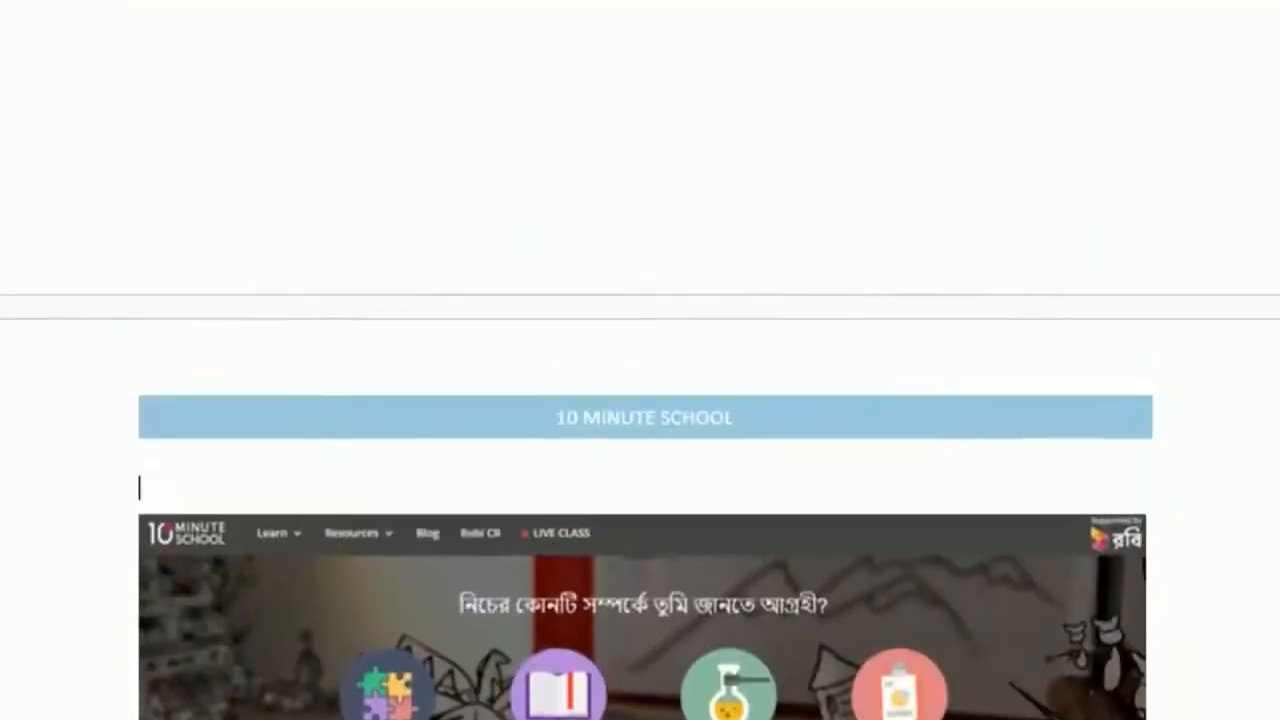
pyautogui.scroll(15, 640, 360)
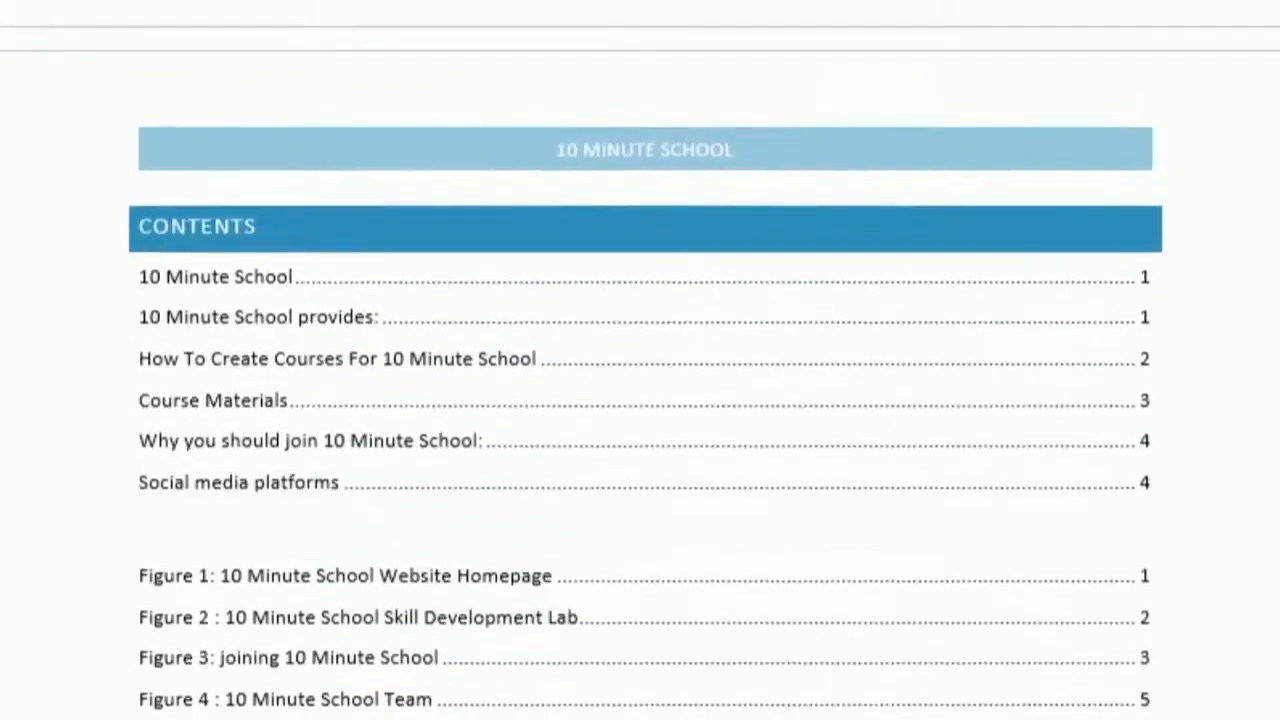
pyautogui.scroll(1, 442, 213)
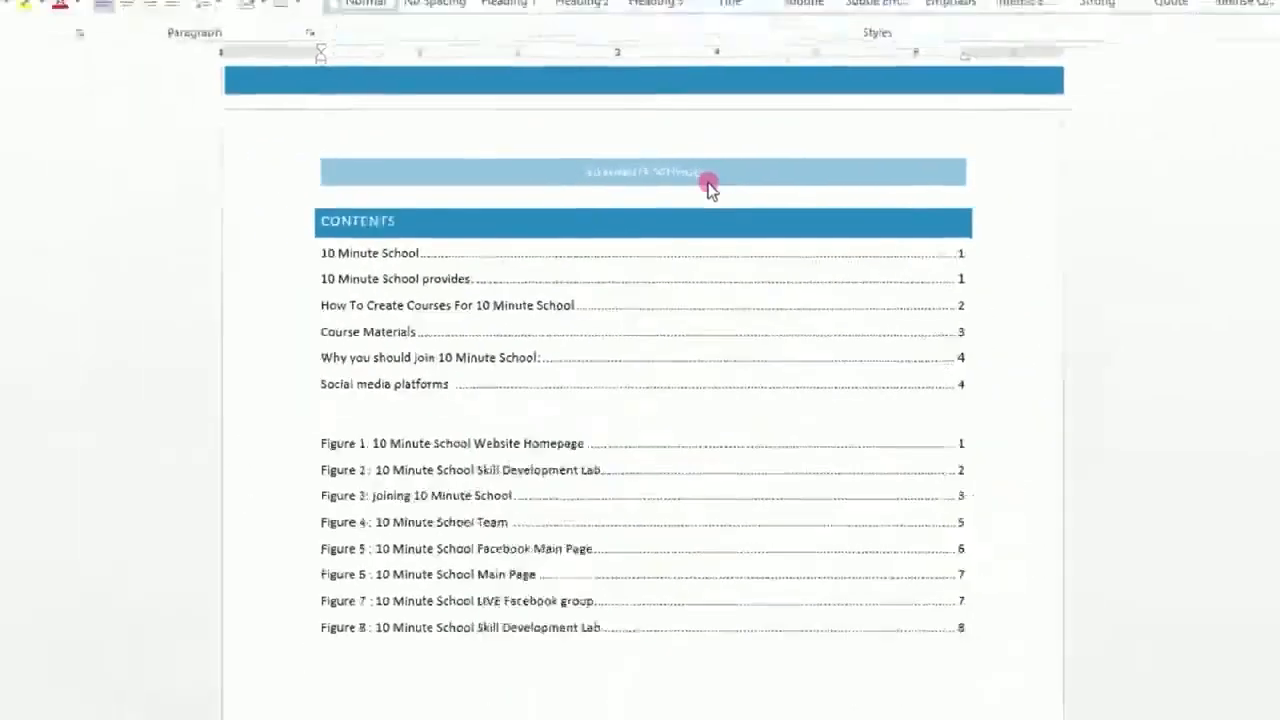
pyautogui.scroll(10, 750, 185)
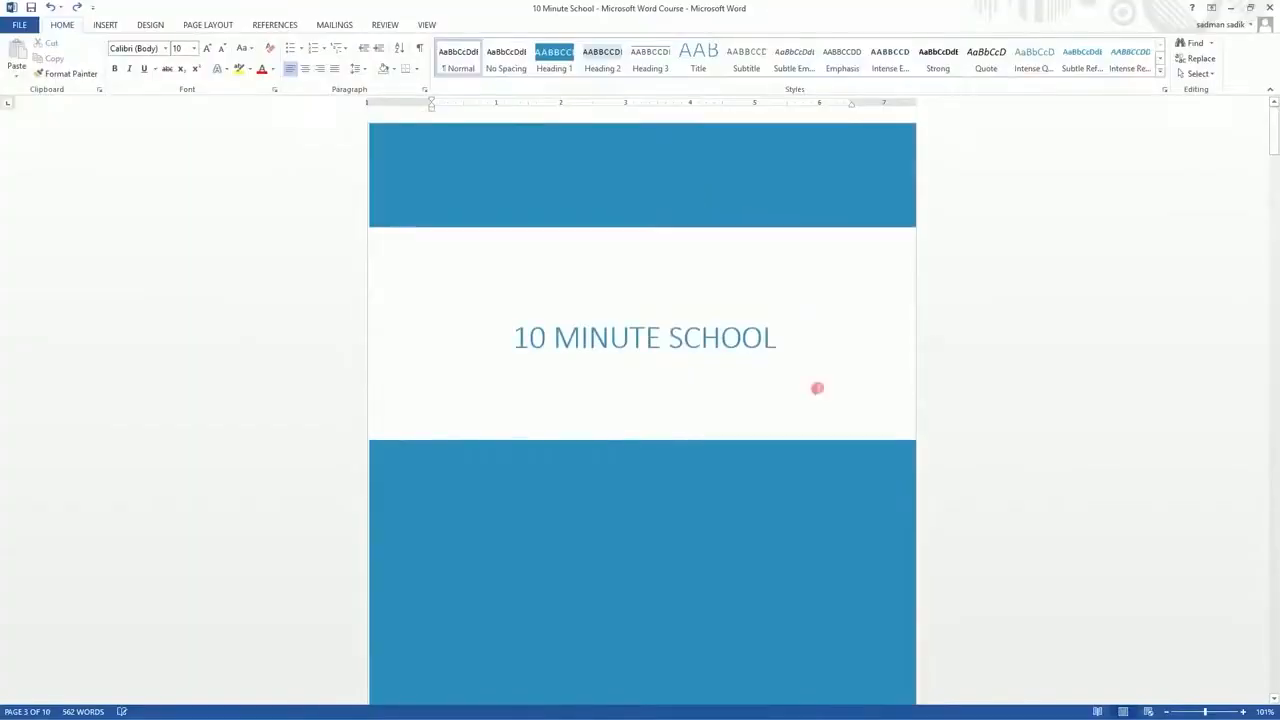
pyautogui.scroll(-10, 817, 386)
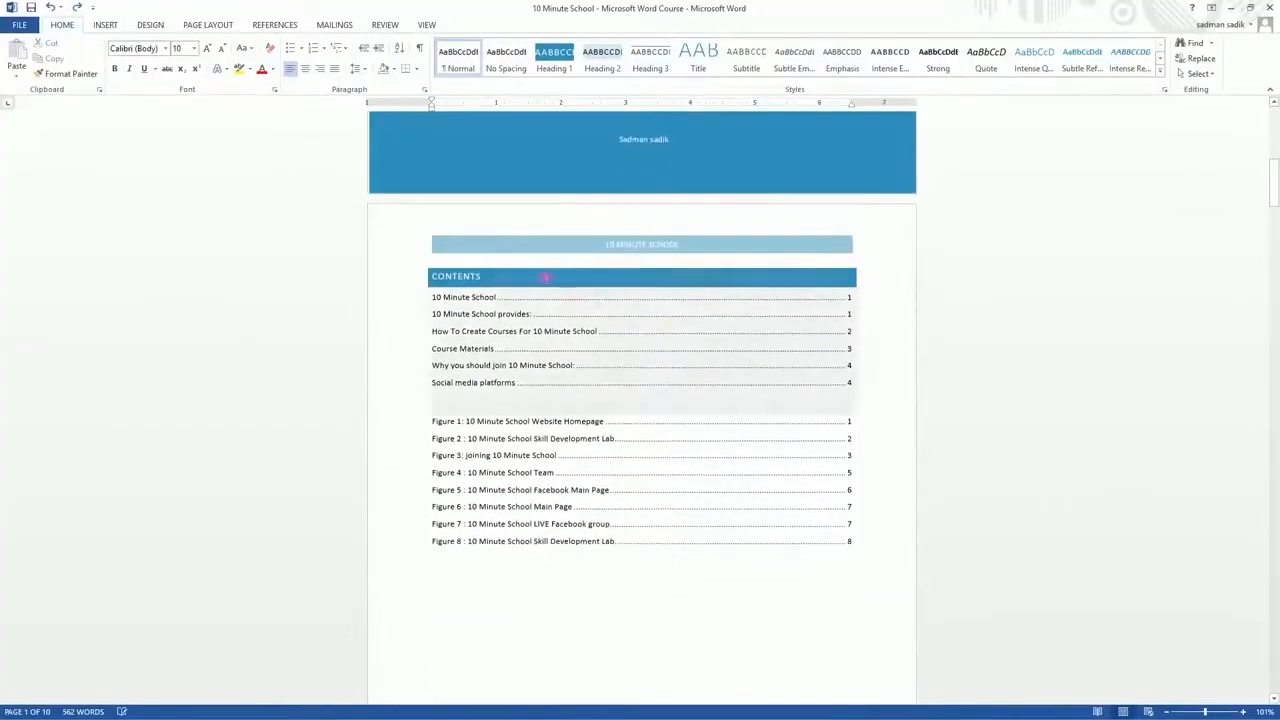
pyautogui.scroll(-5, 833, 273)
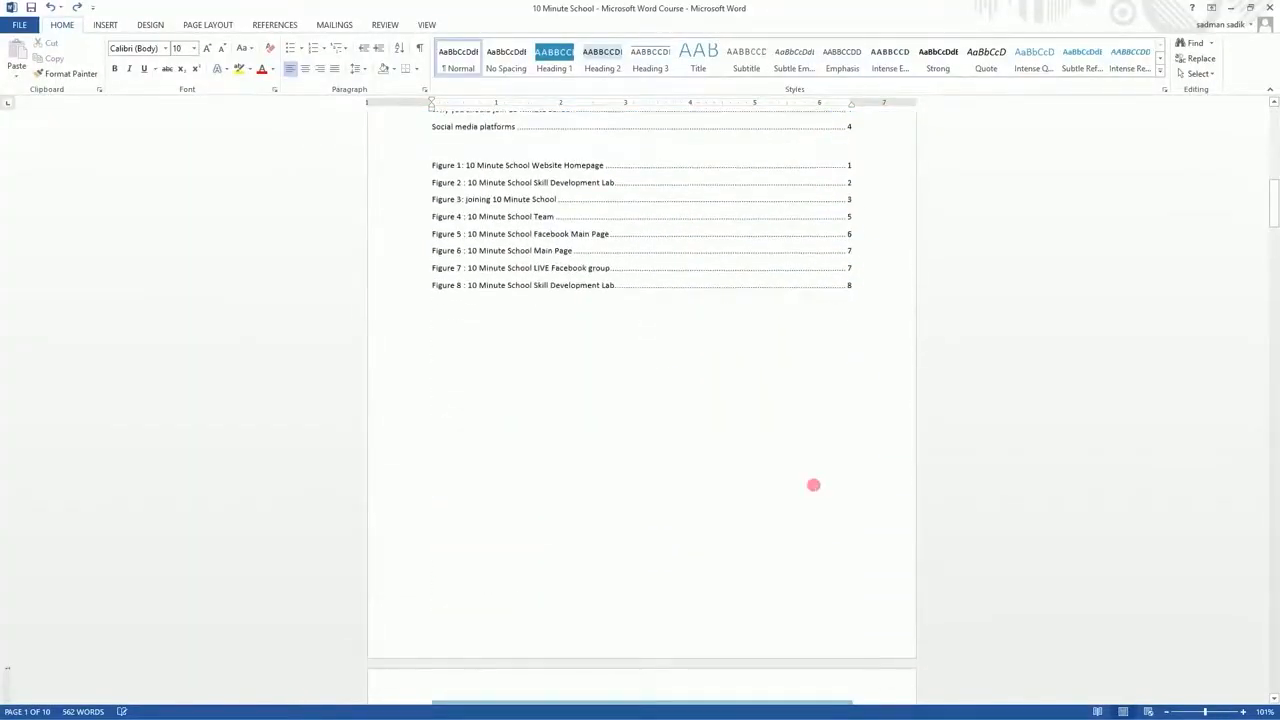
pyautogui.scroll(-5, 799, 490)
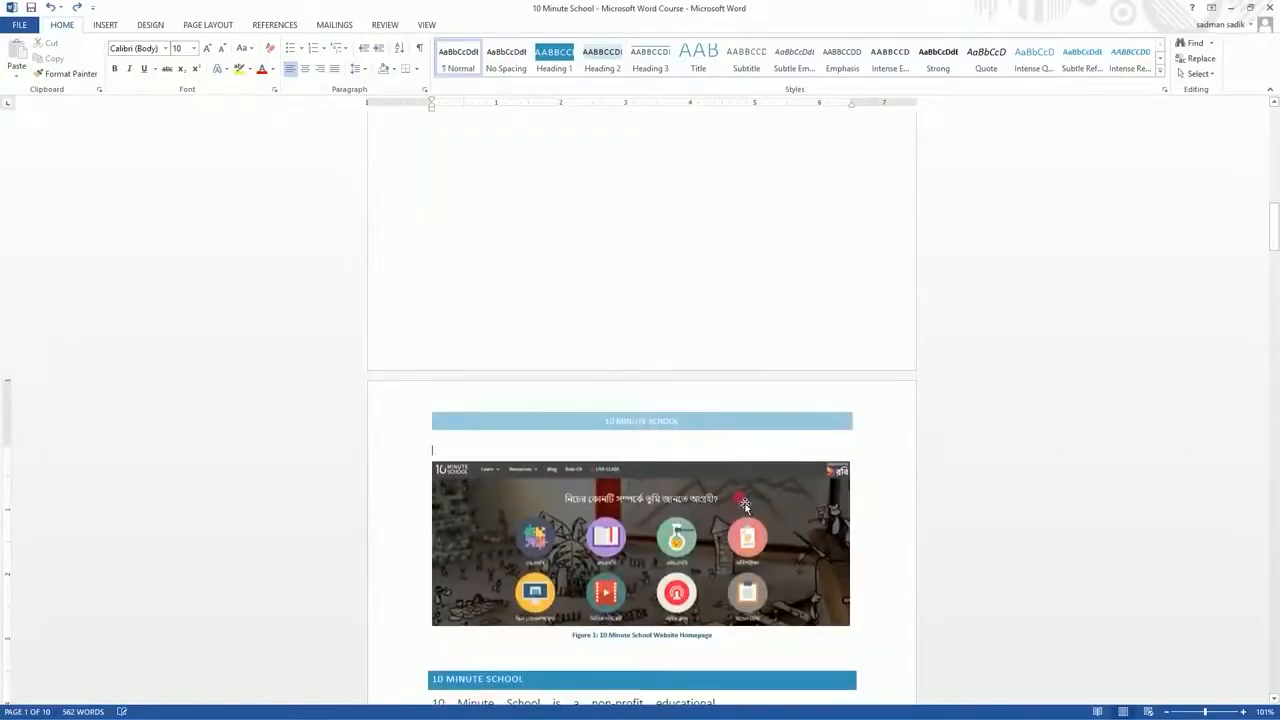
pyautogui.scroll(-2, 745, 505)
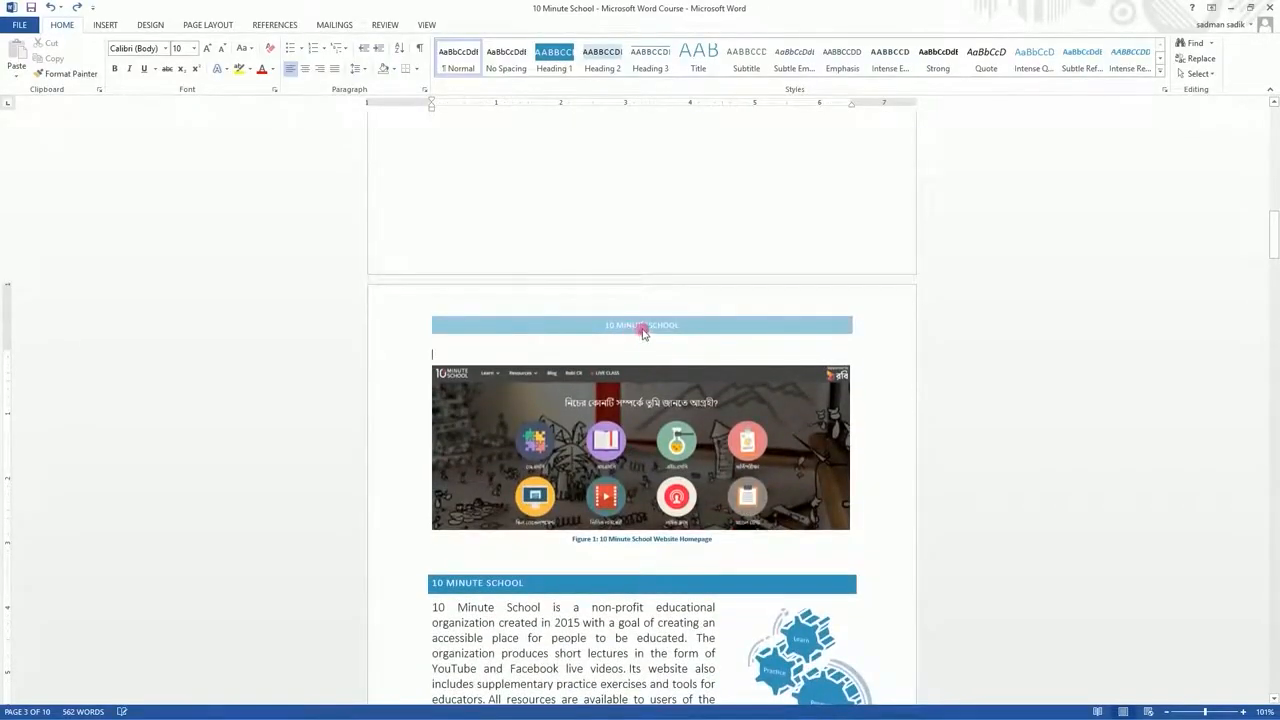
# Try the Accent Bar 1 page number at the top of the page and check it on the contents page.
pyautogui.click(105, 24)
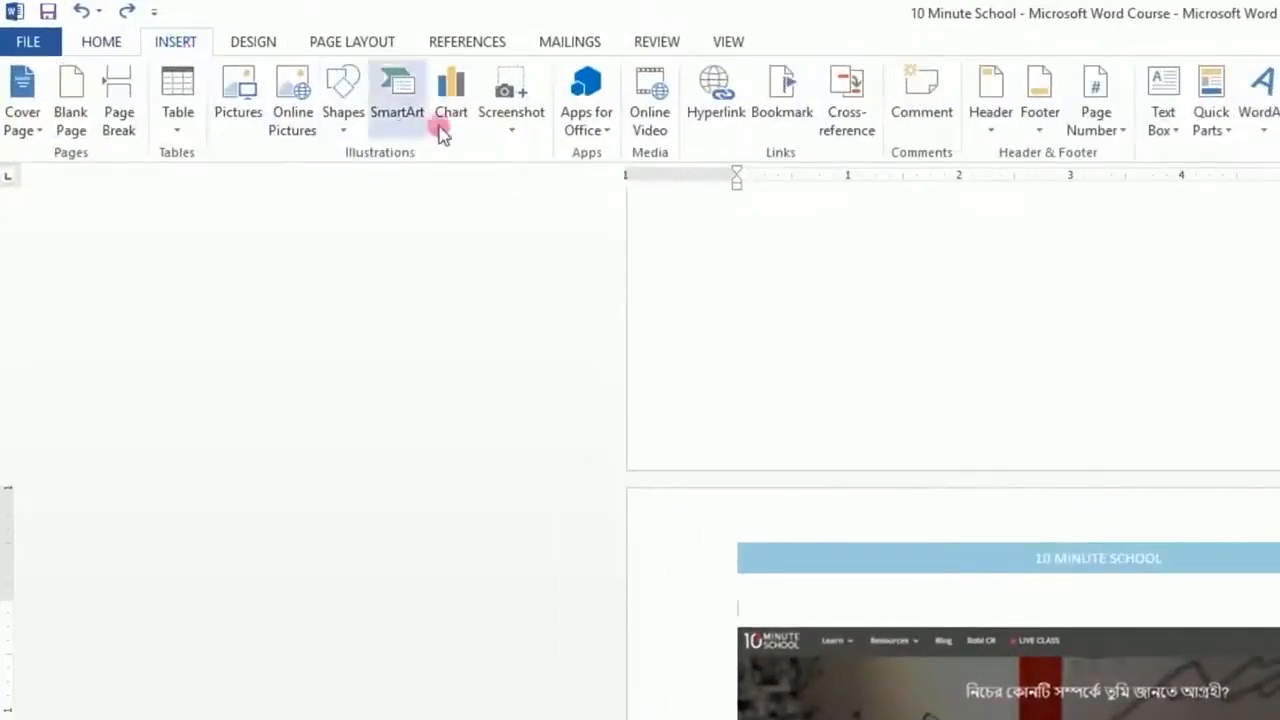
pyautogui.click(834, 127)
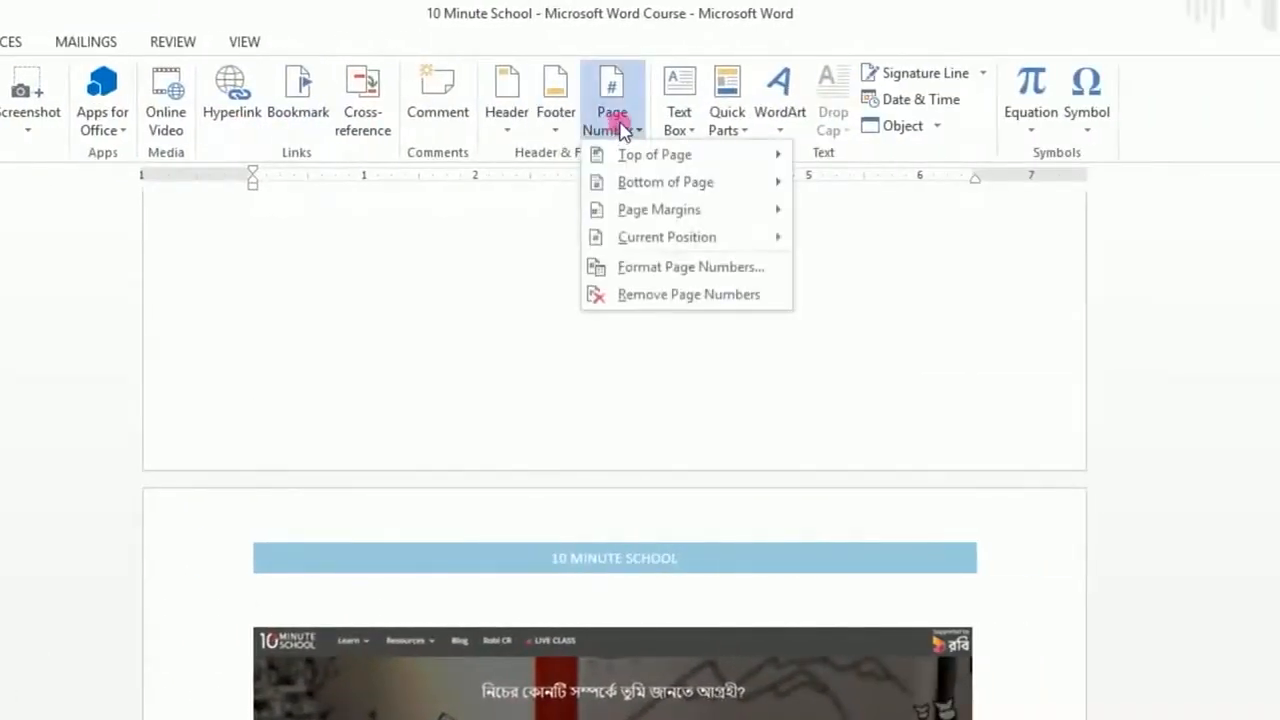
pyautogui.moveTo(624, 156)
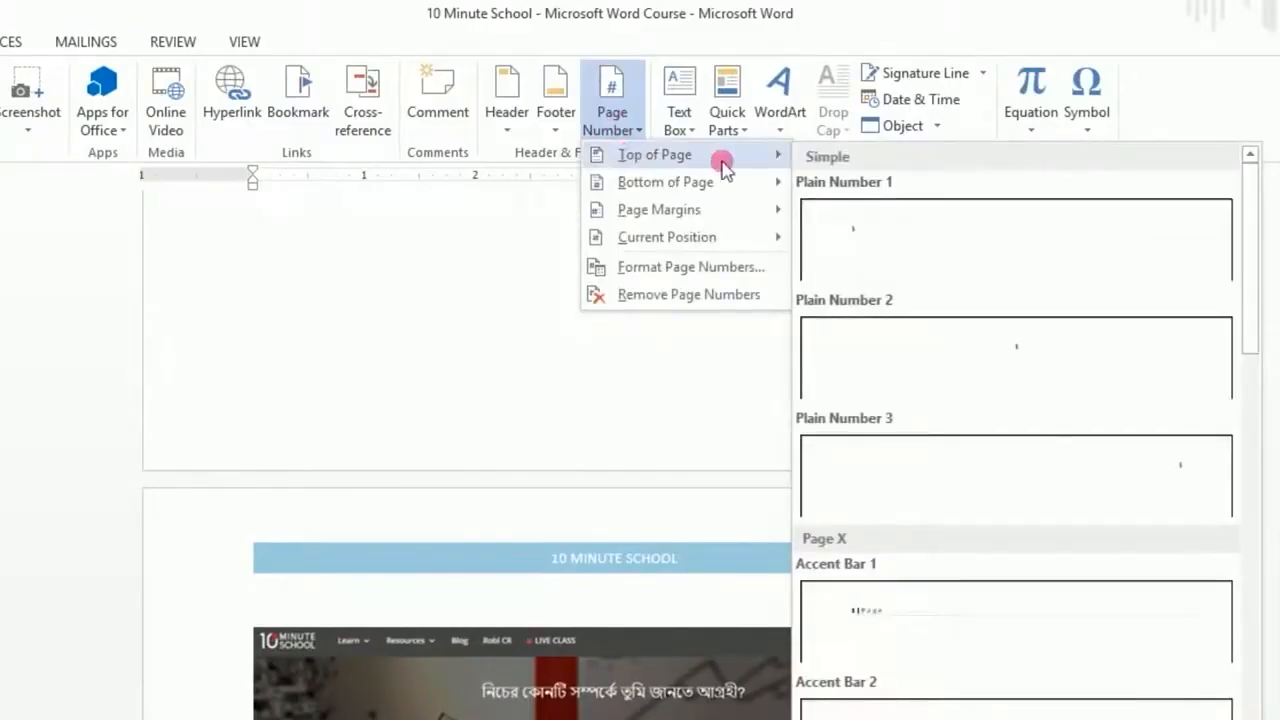
pyautogui.click(895, 605)
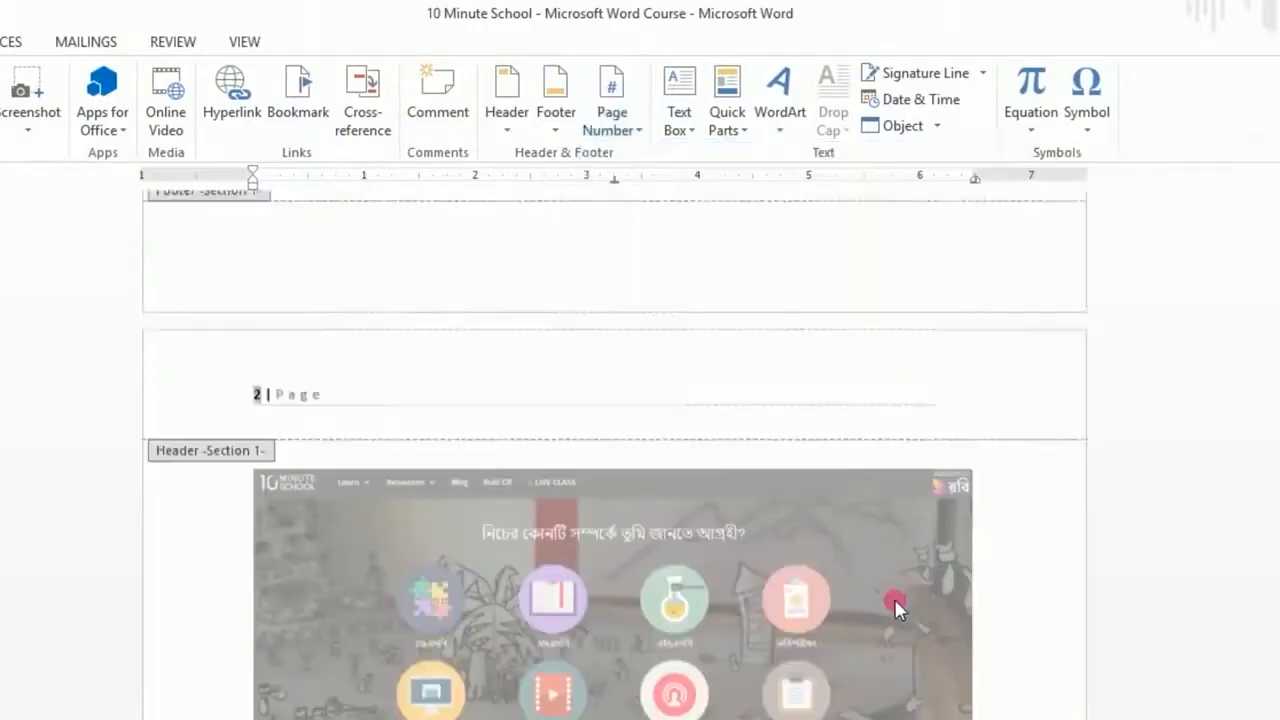
pyautogui.scroll(3, 442, 410)
pyautogui.scroll(10, 340, 600)
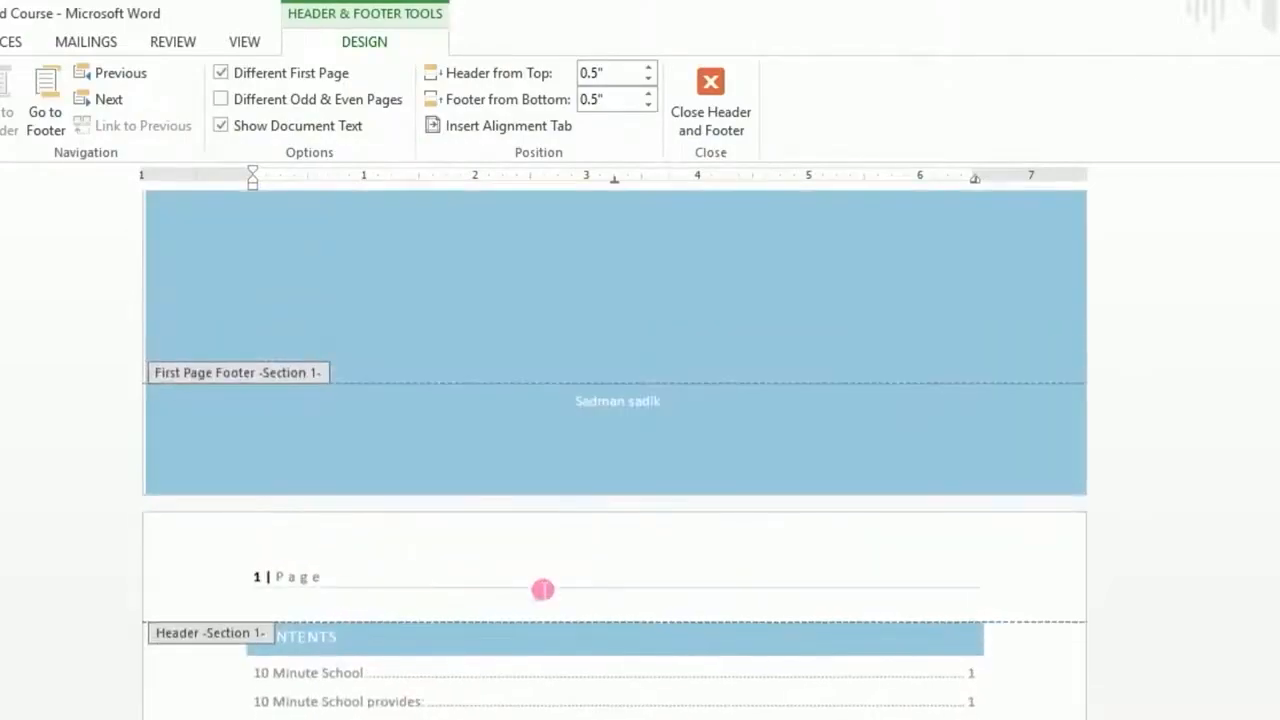
pyautogui.scroll(-10, 280, 575)
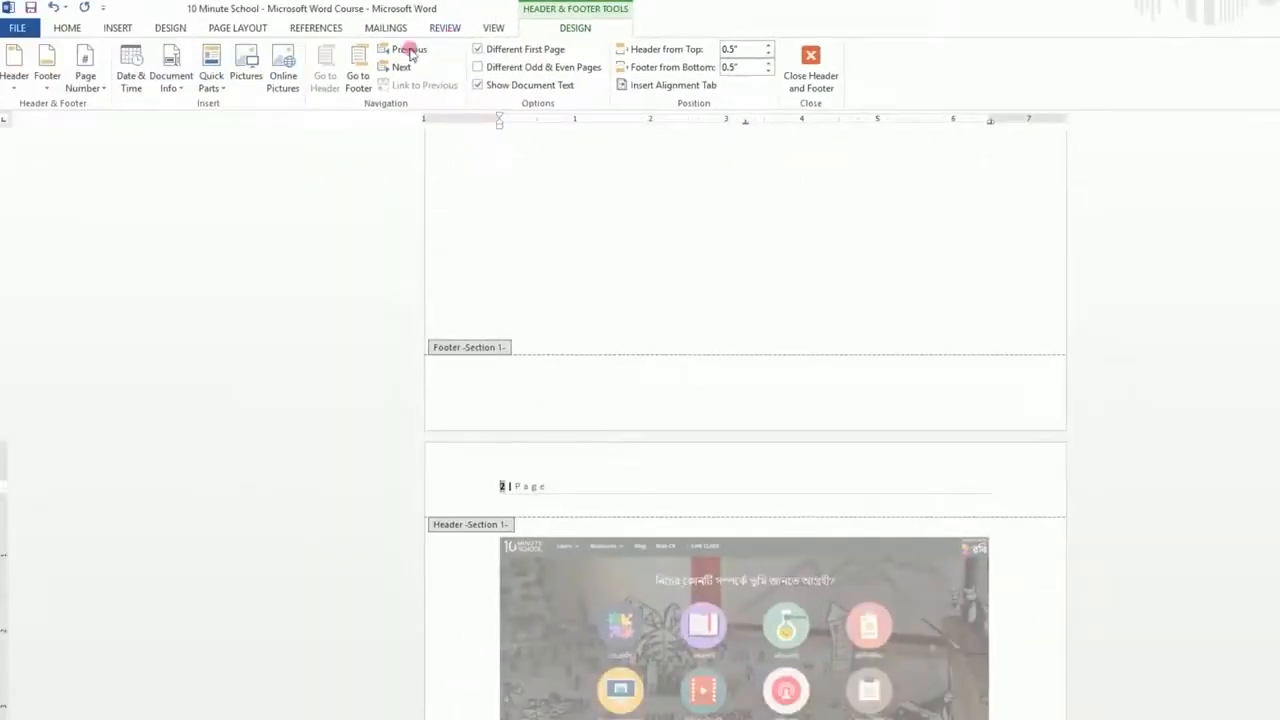
# Replace the top-of-page number with the Accent Bar 2 style, check it across the pages, and close header editing.
pyautogui.click(85, 80)
pyautogui.moveTo(98, 108)
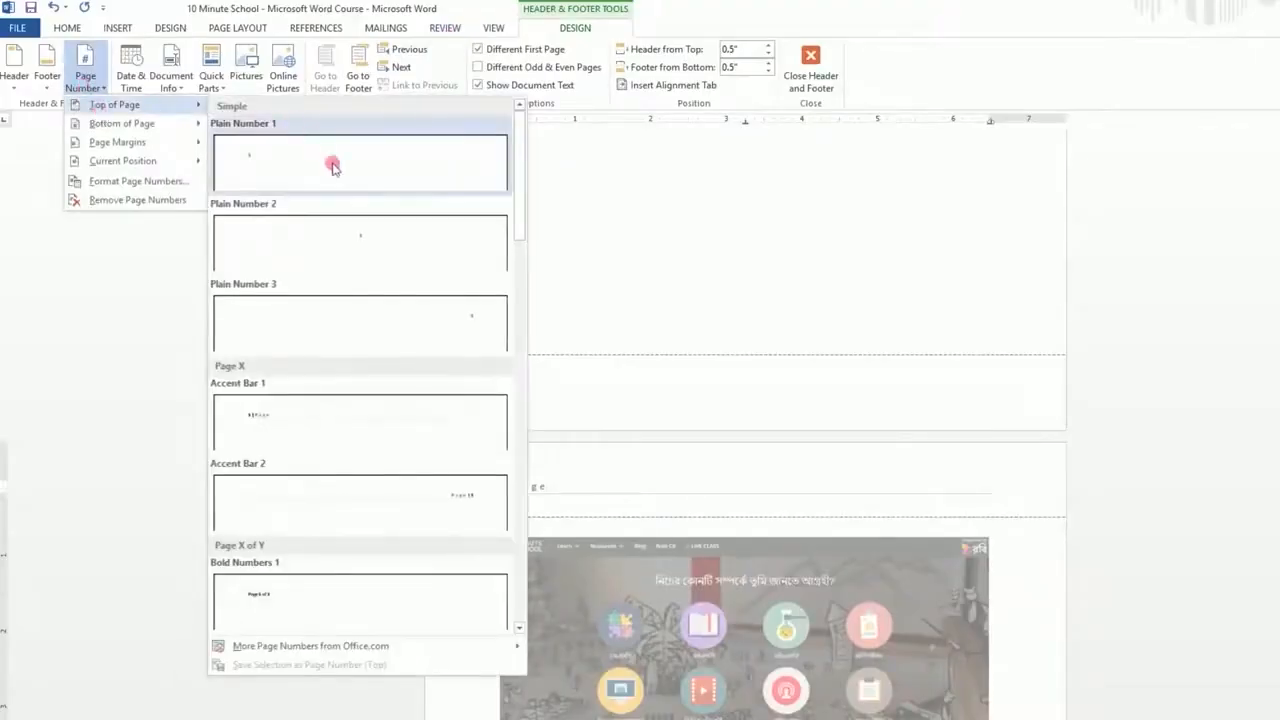
pyautogui.click(412, 492)
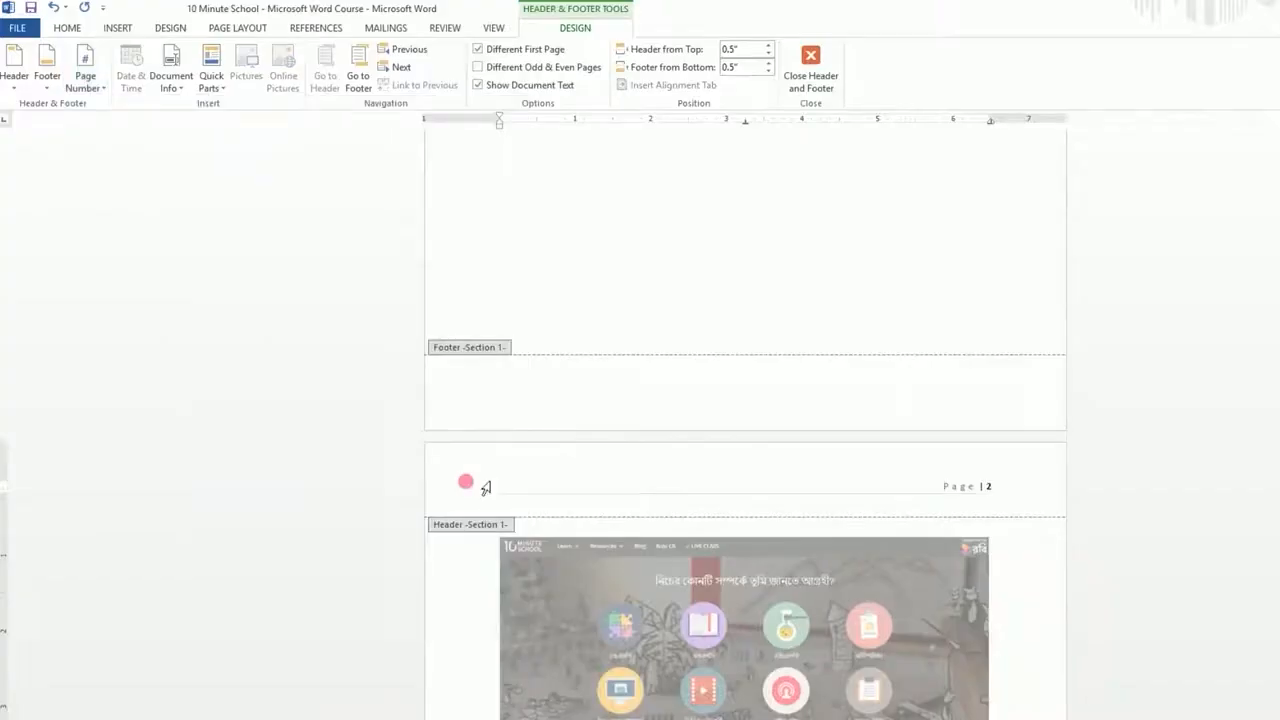
pyautogui.scroll(10, 977, 486)
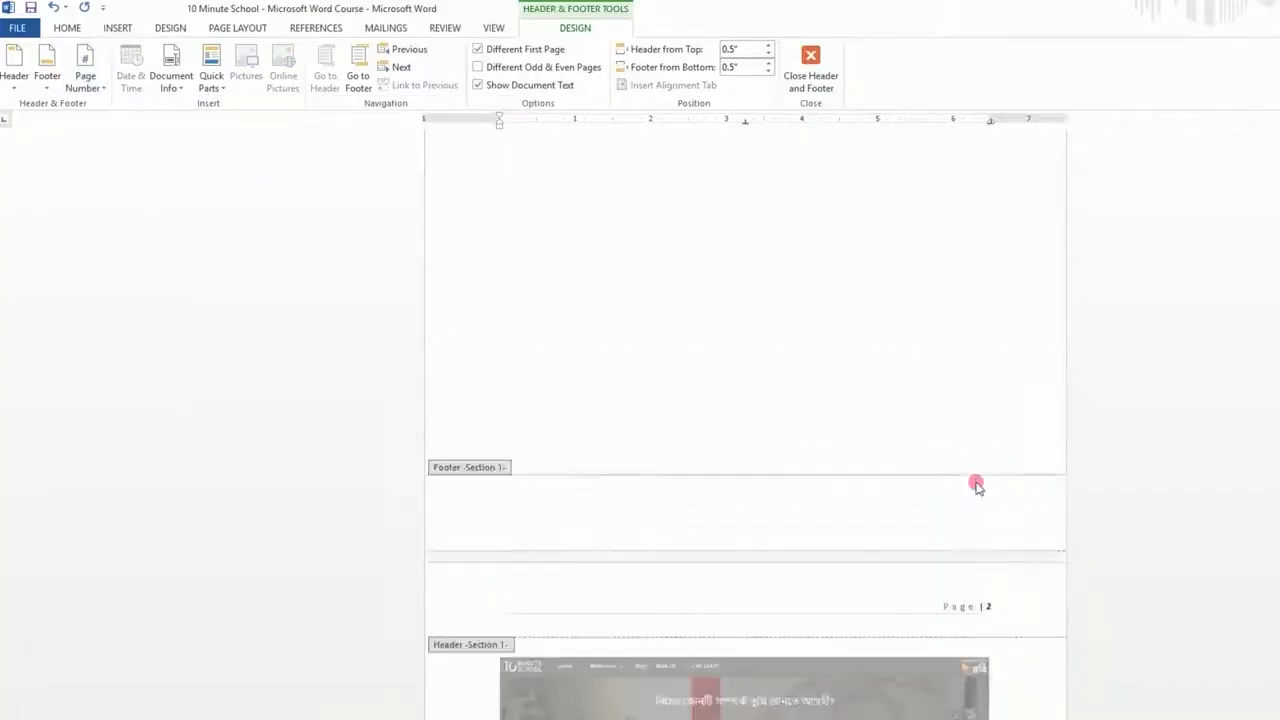
pyautogui.scroll(-6, 995, 400)
pyautogui.scroll(-15, 1010, 511)
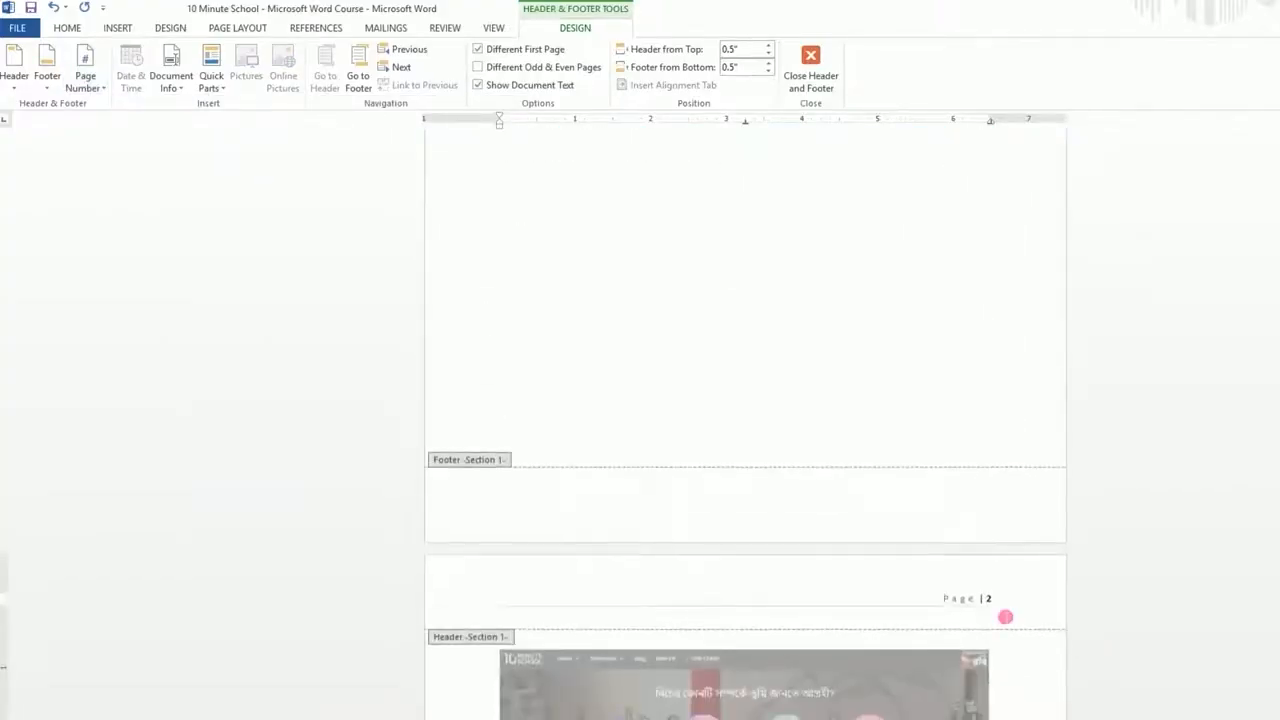
pyautogui.scroll(10, 998, 605)
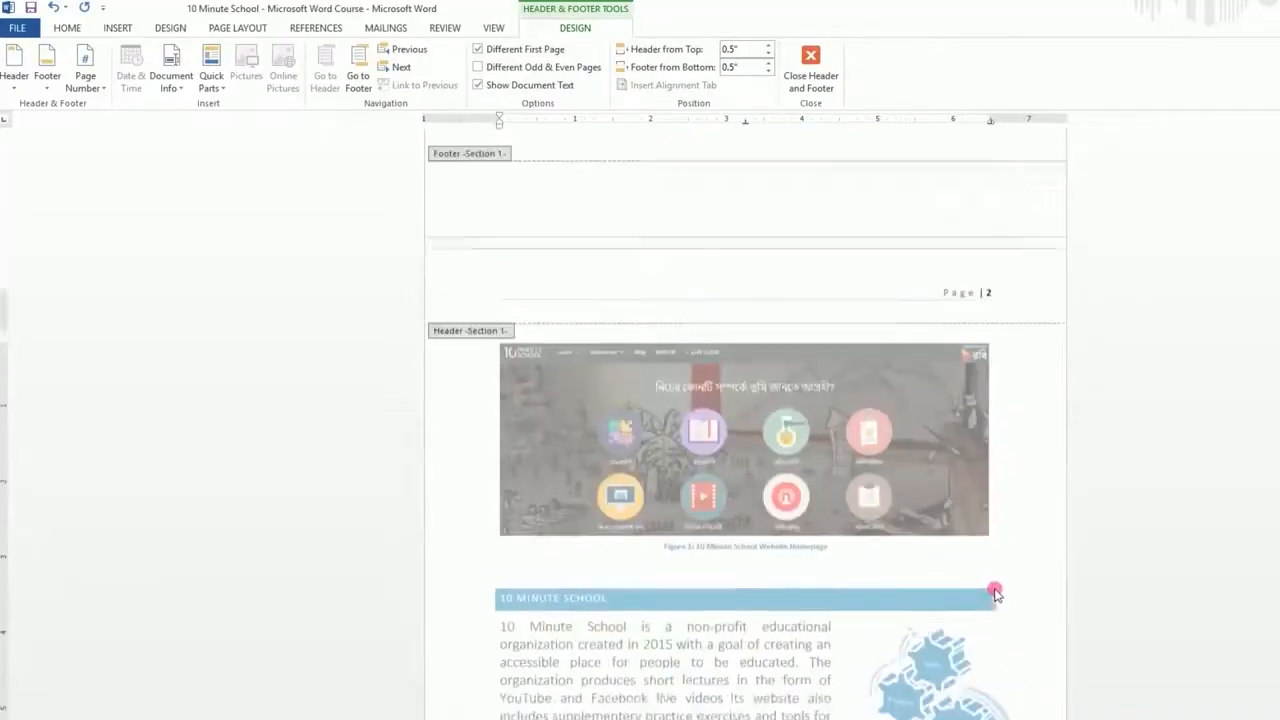
pyautogui.scroll(4, 885, 390)
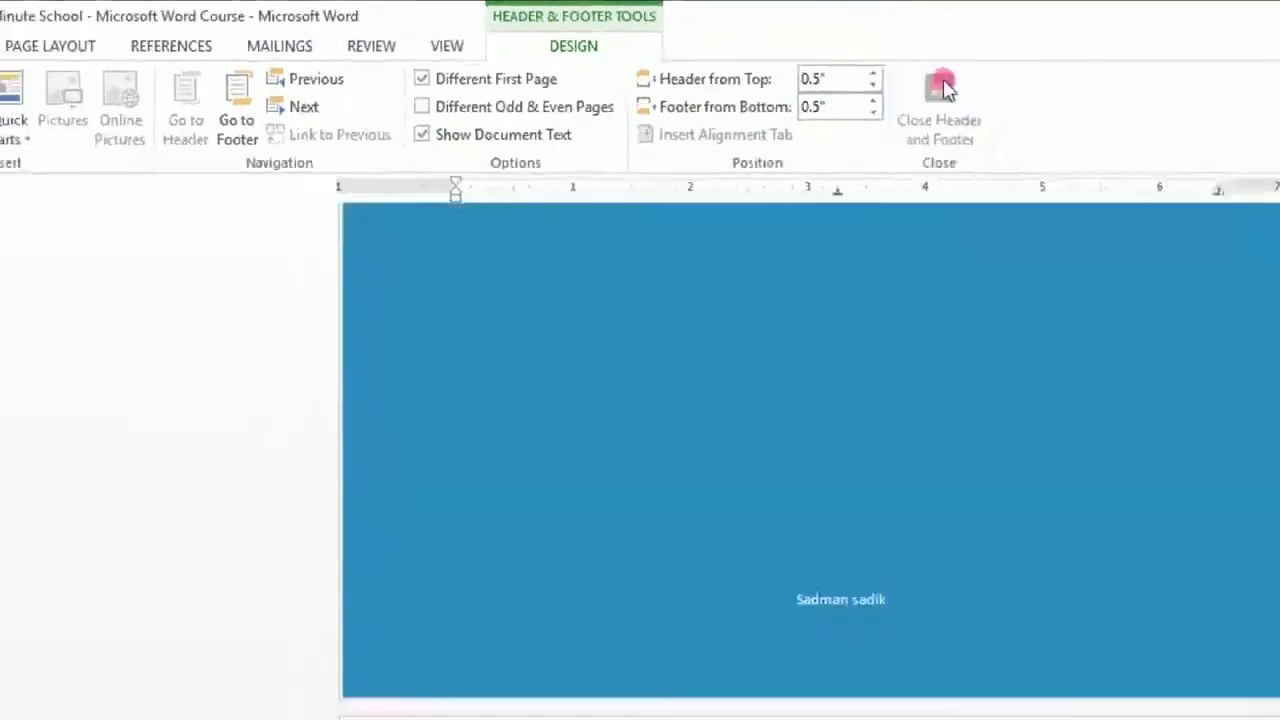
pyautogui.click(1186, 130)
# Examine the page numbers at the top of the contents page and the first body page.
pyautogui.scroll(5, 734, 497)
pyautogui.scroll(-5, 730, 490)
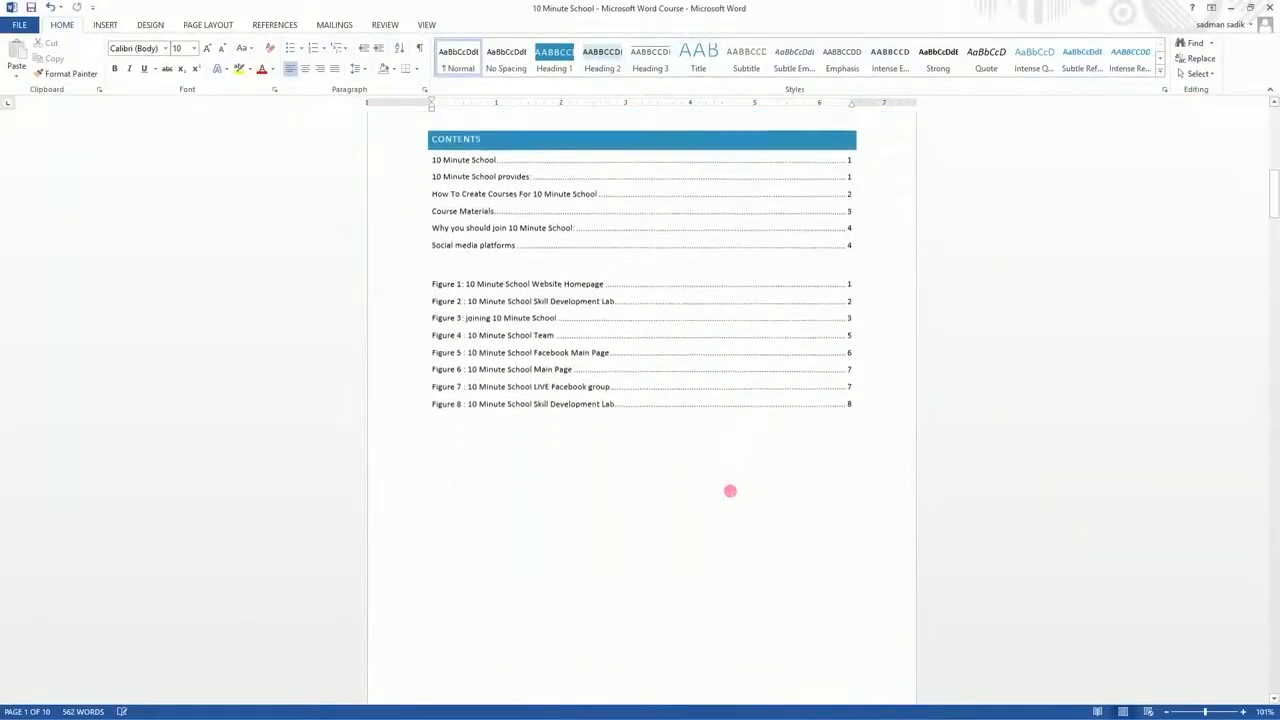
pyautogui.scroll(-5, 734, 495)
pyautogui.scroll(5, 734, 493)
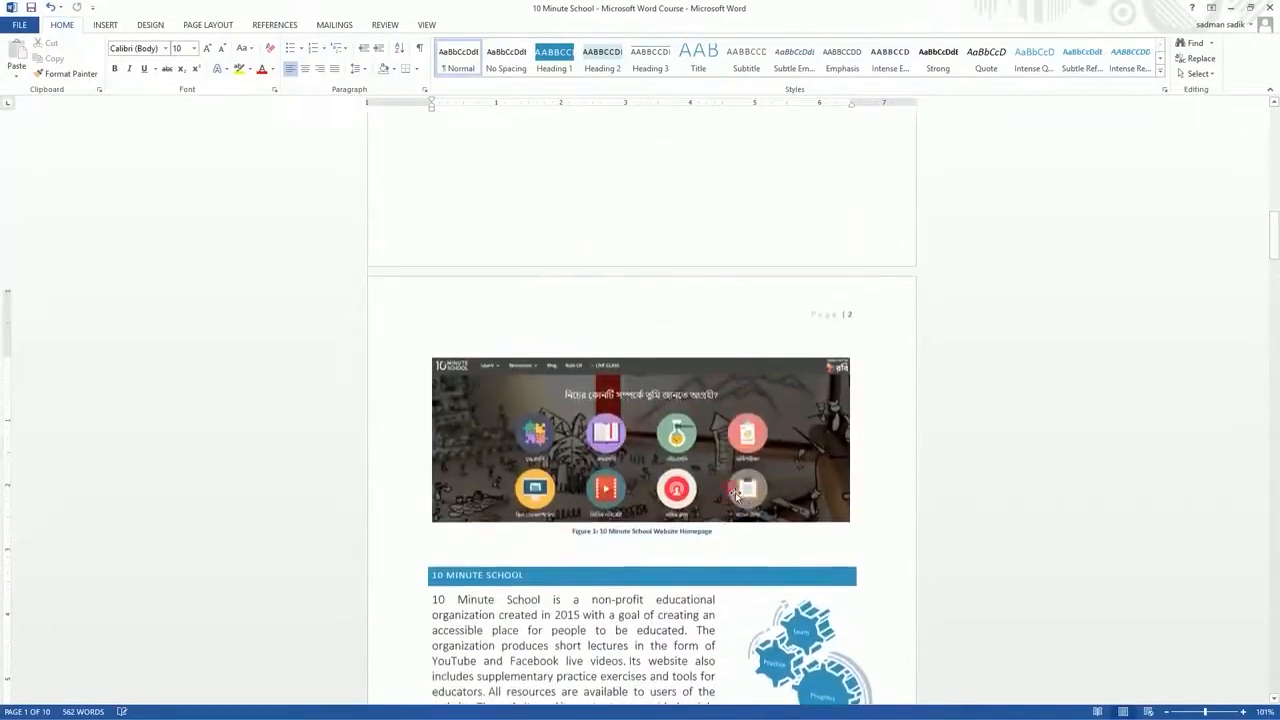
pyautogui.scroll(4, 734, 492)
pyautogui.scroll(-5, 731, 487)
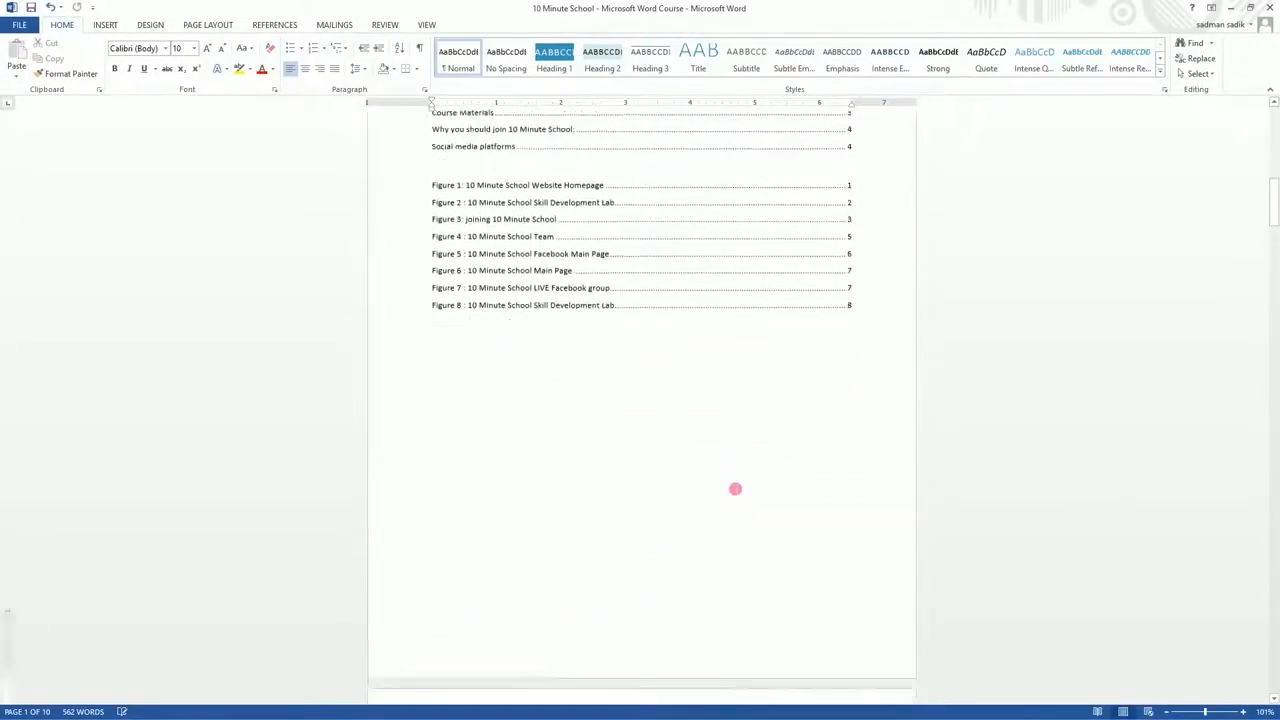
pyautogui.scroll(5, 731, 486)
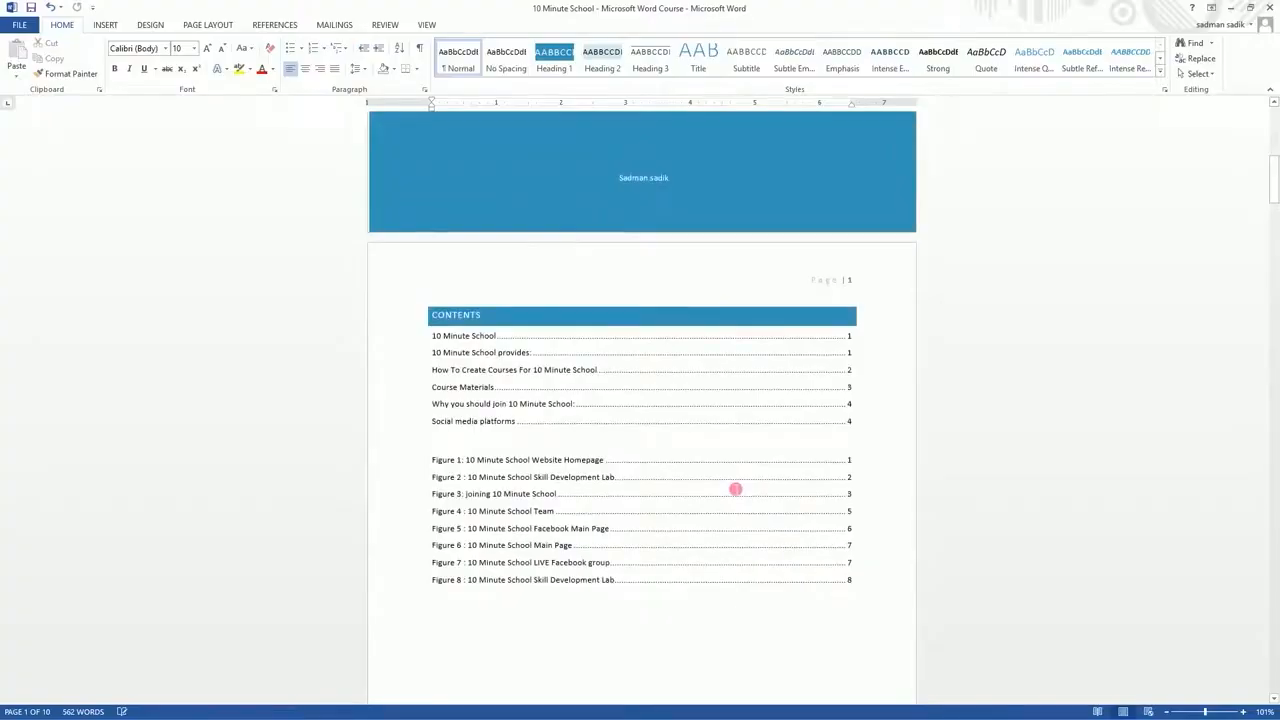
pyautogui.scroll(-5, 735, 489)
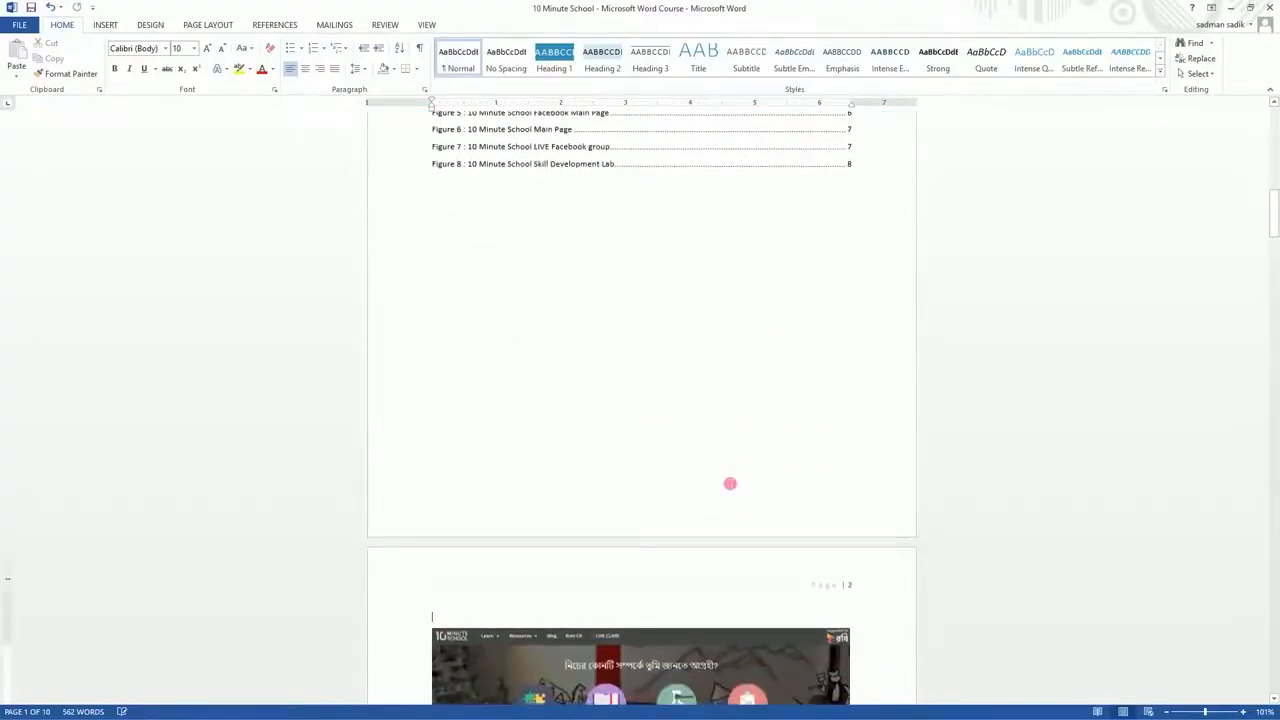
pyautogui.scroll(3, 730, 484)
pyautogui.scroll(-4, 731, 485)
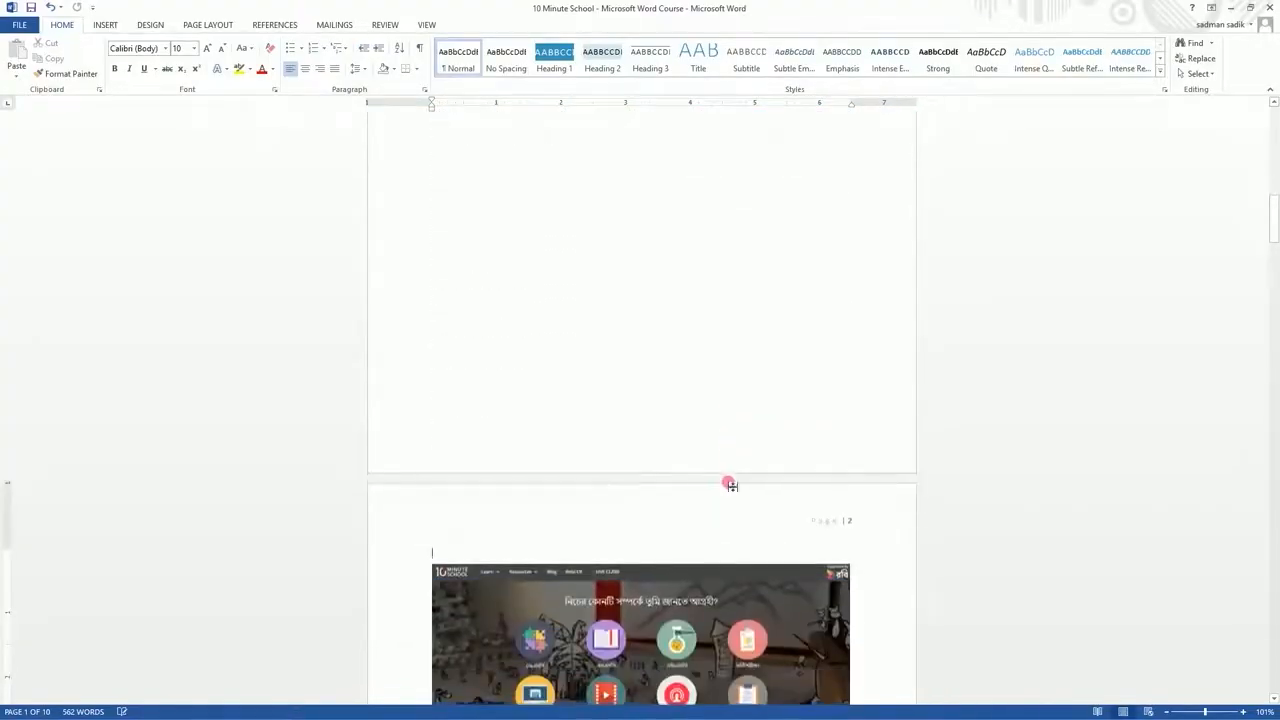
pyautogui.scroll(1, 731, 485)
# Insert the built-in Facet (Odd Page) footer, starting from the contents page.
pyautogui.click(541, 351)
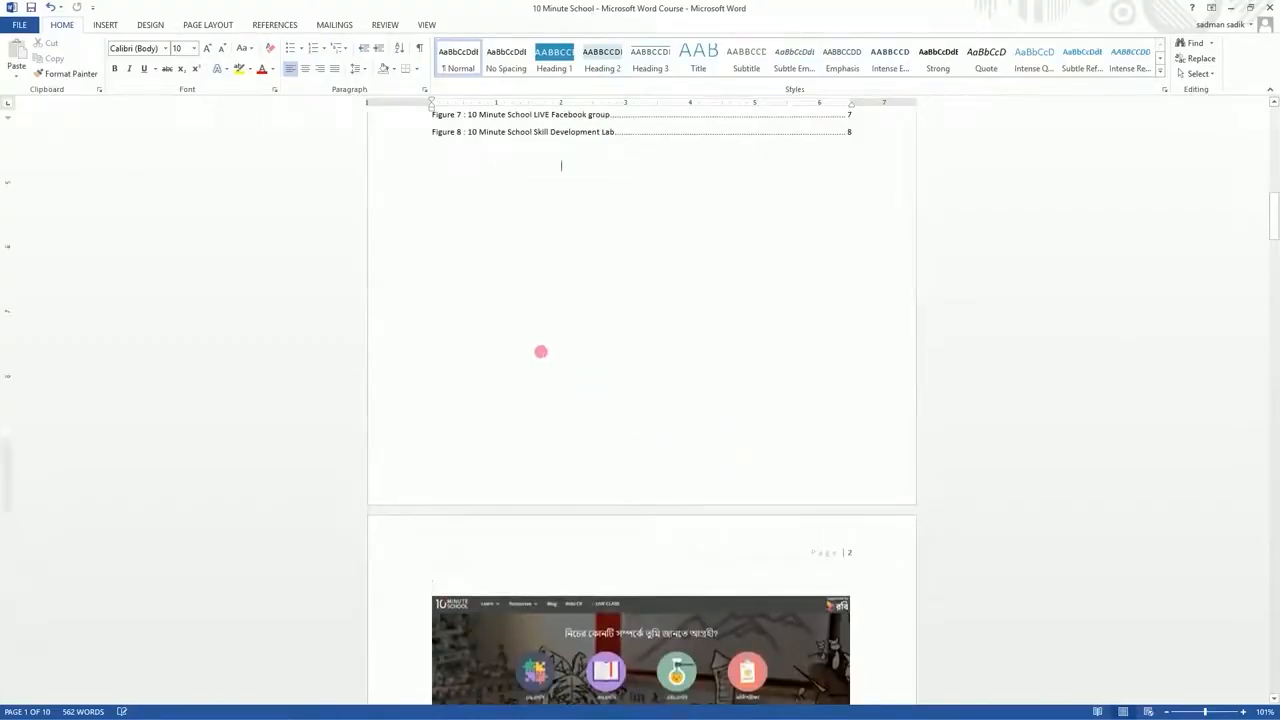
pyautogui.click(105, 24)
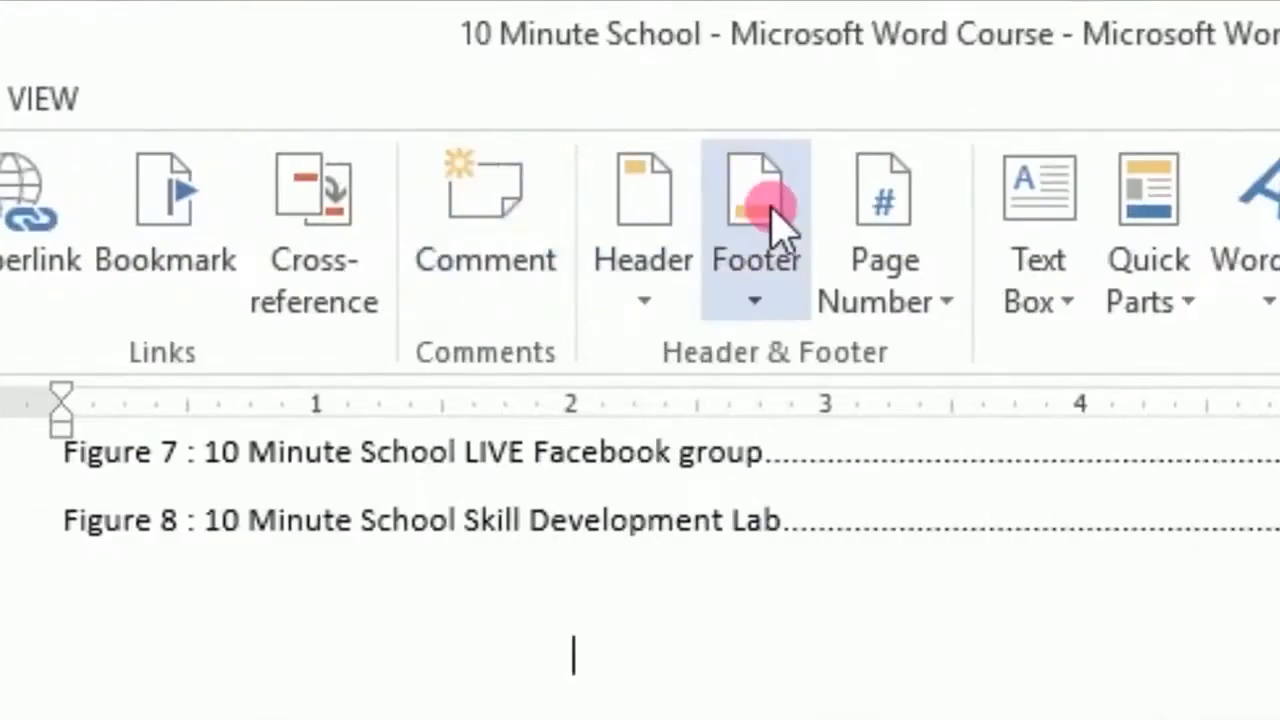
pyautogui.click(783, 228)
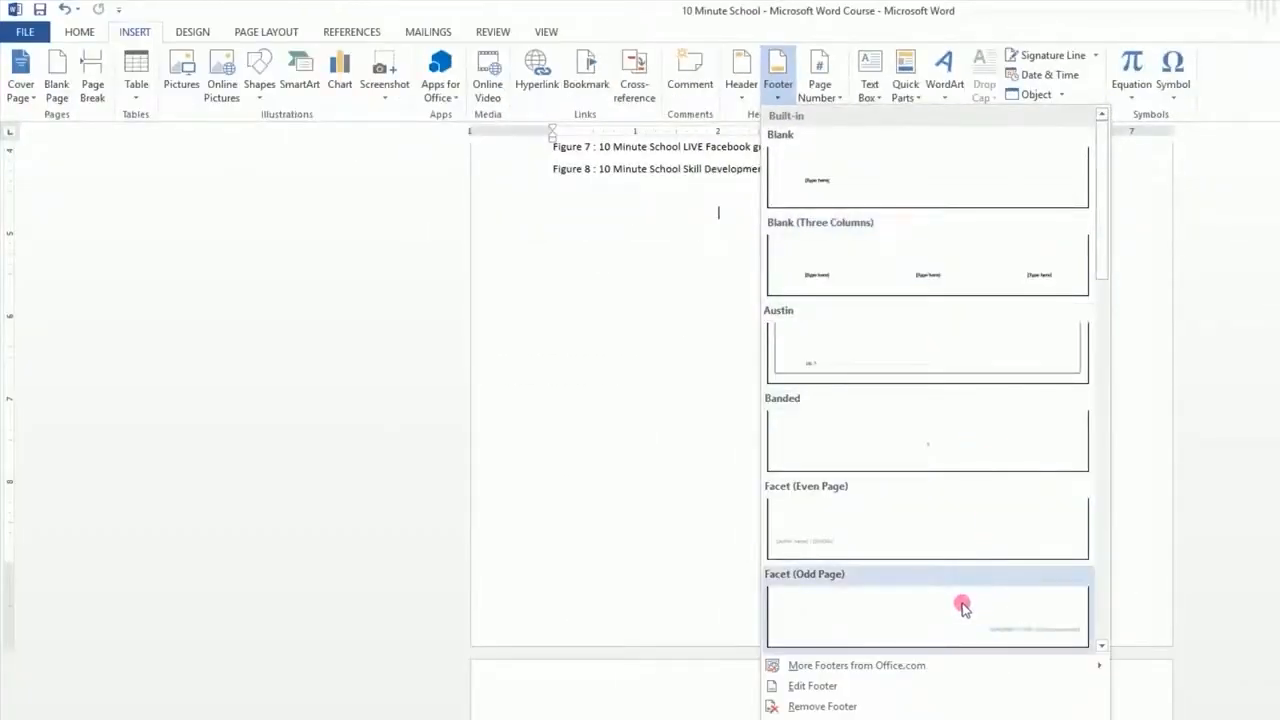
pyautogui.click(1045, 640)
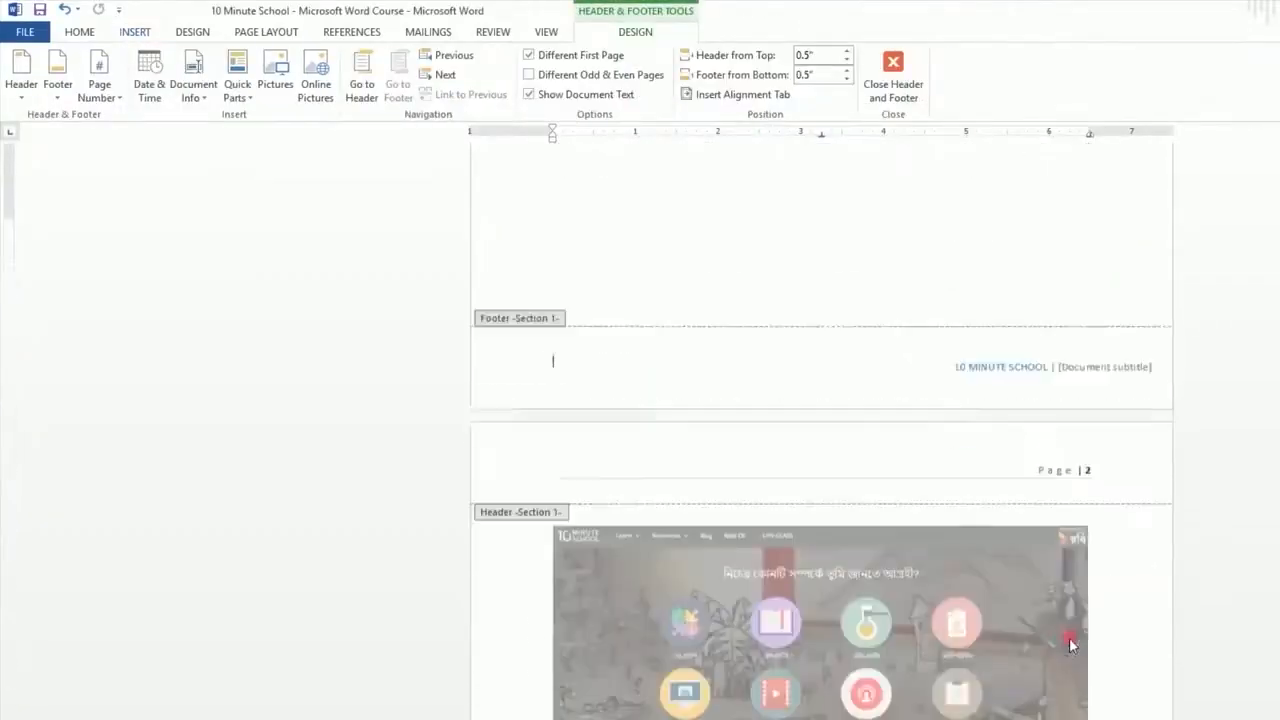
# Fill the footer's document subtitle placeholder with "Prepared by :" followed by the author's full name.
pyautogui.scroll(-3, 1069, 636)
pyautogui.scroll(4, 1050, 560)
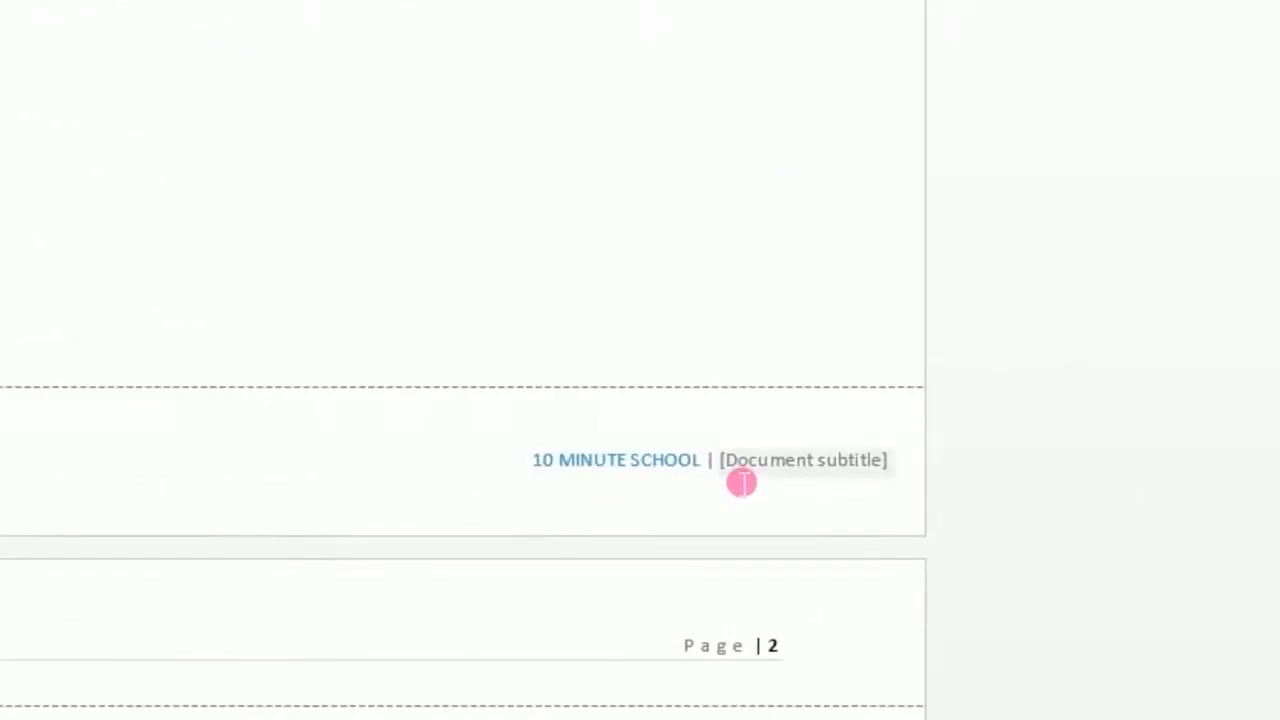
pyautogui.click(741, 481)
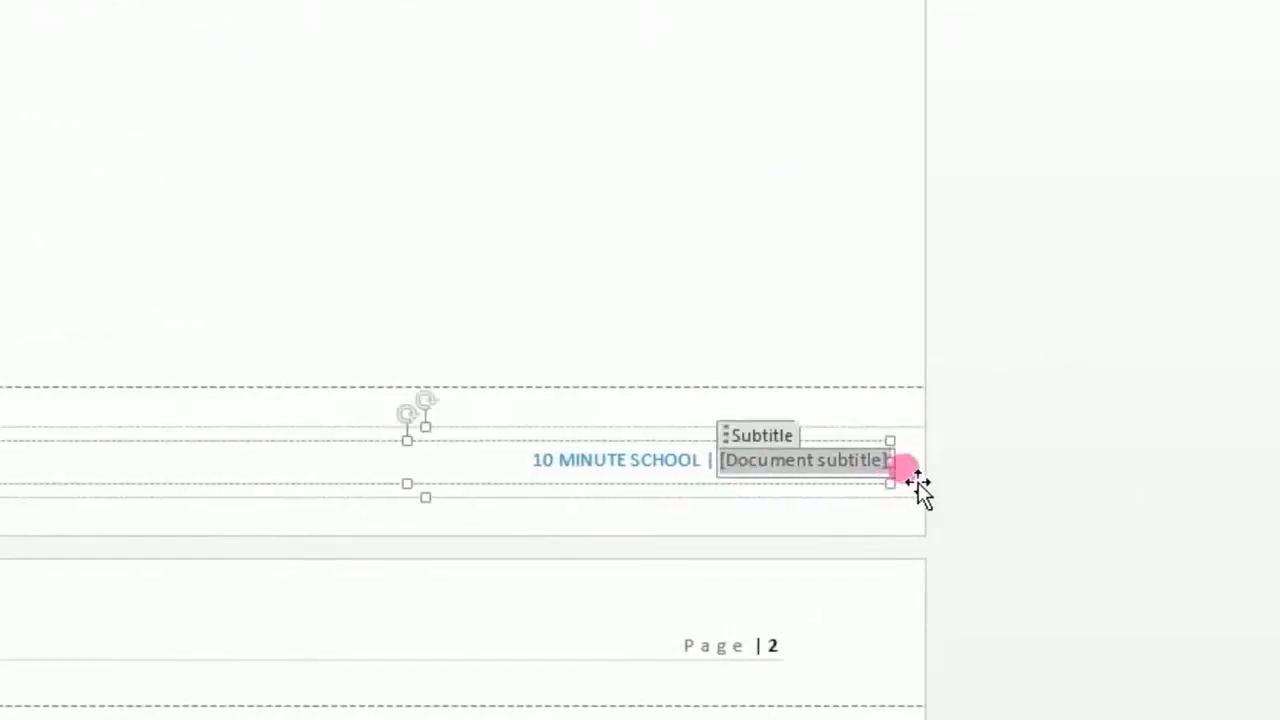
pyautogui.press('Delete')
pyautogui.write('P')
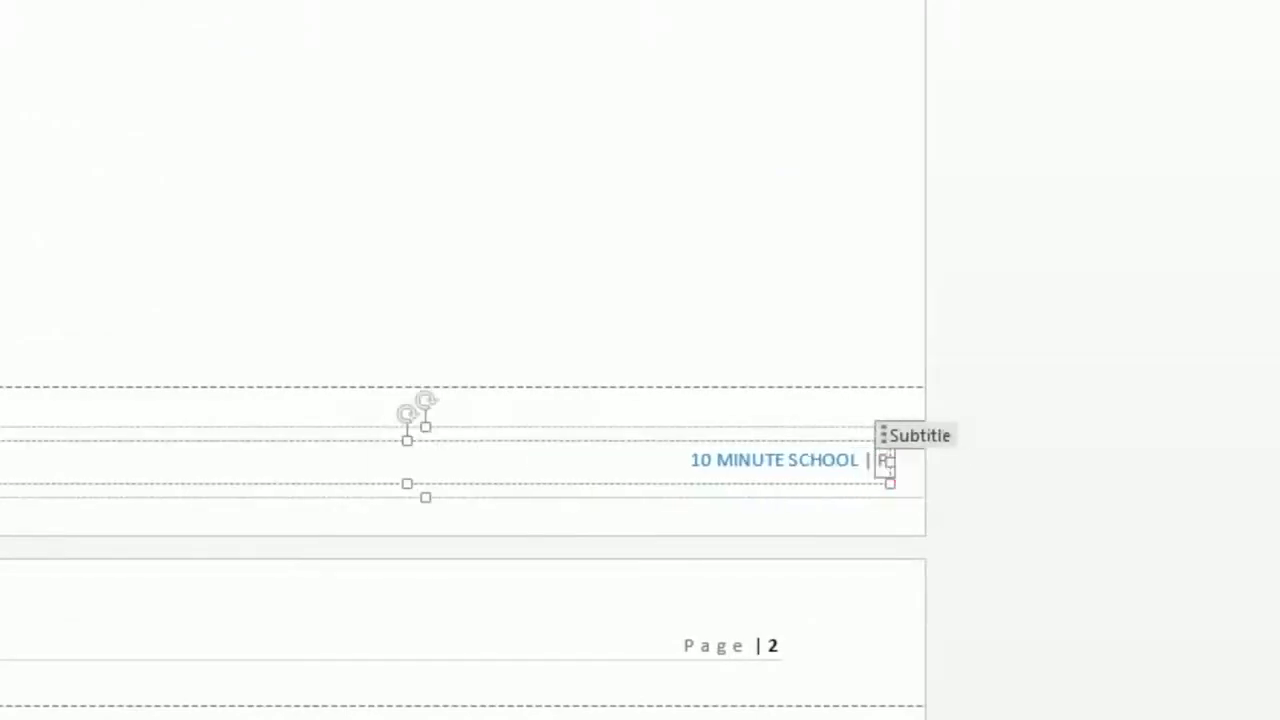
pyautogui.write('repared')
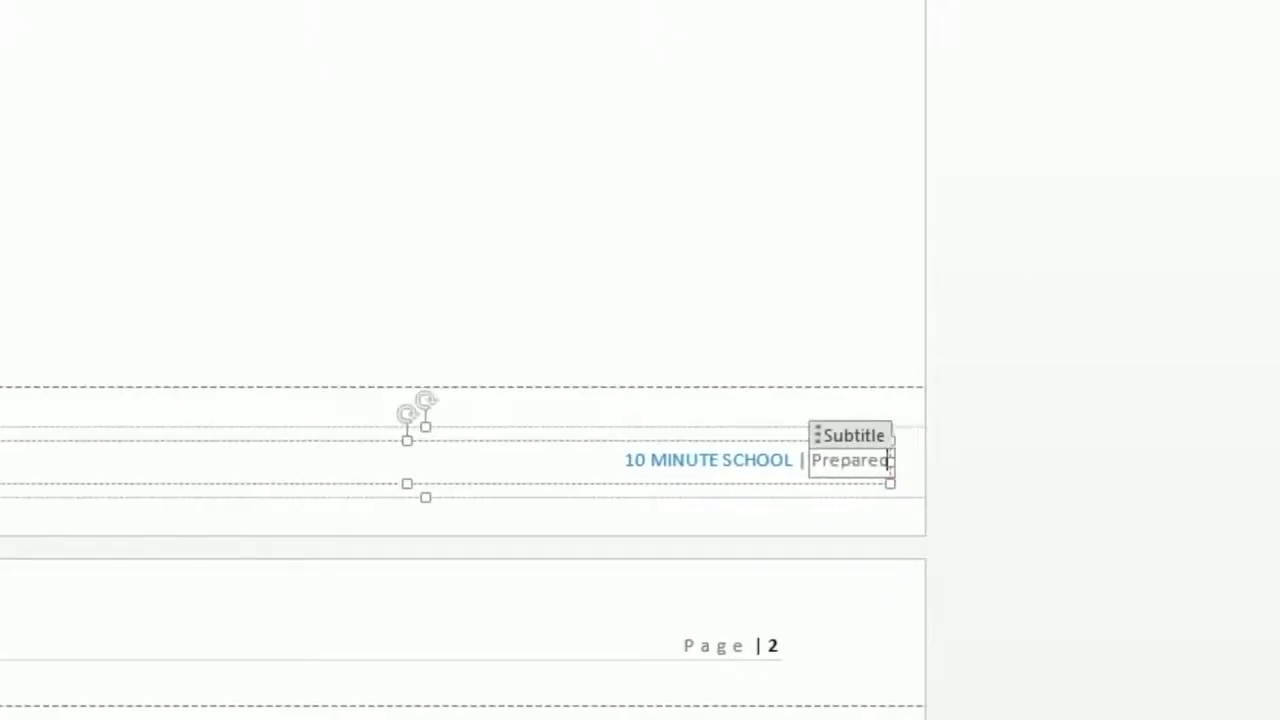
pyautogui.write(' by : S')
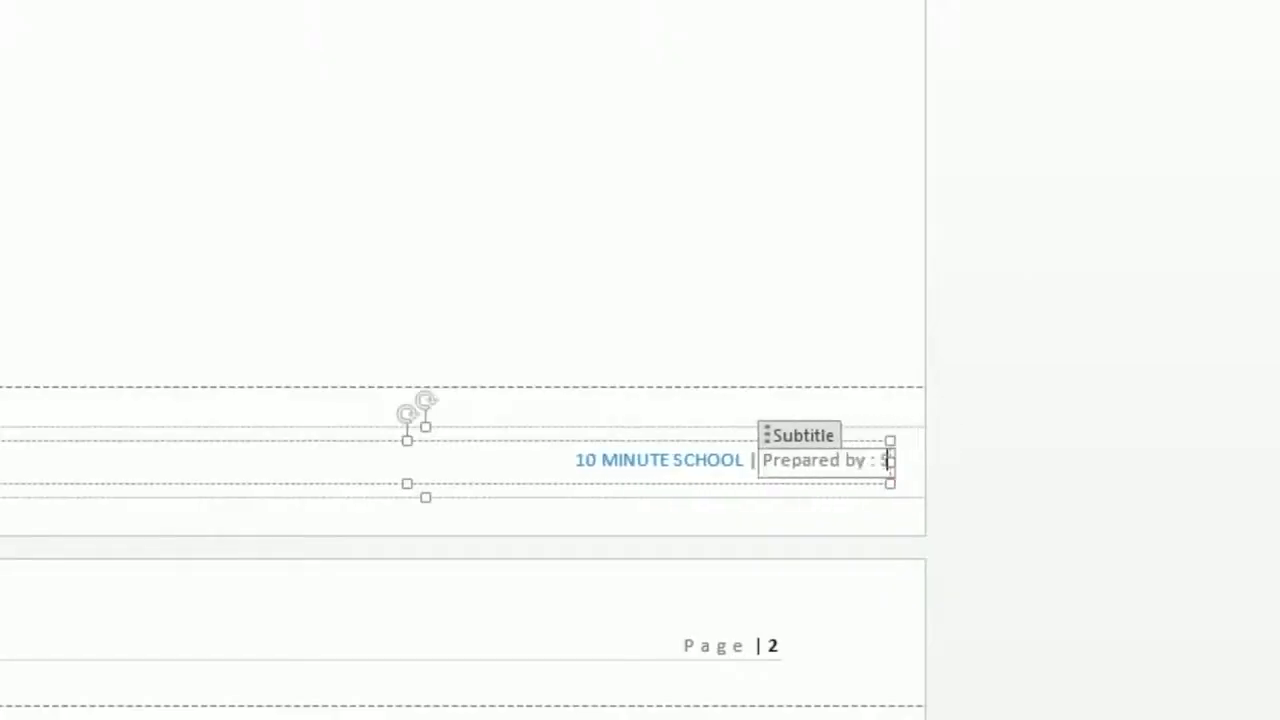
pyautogui.write('adman Sadik')
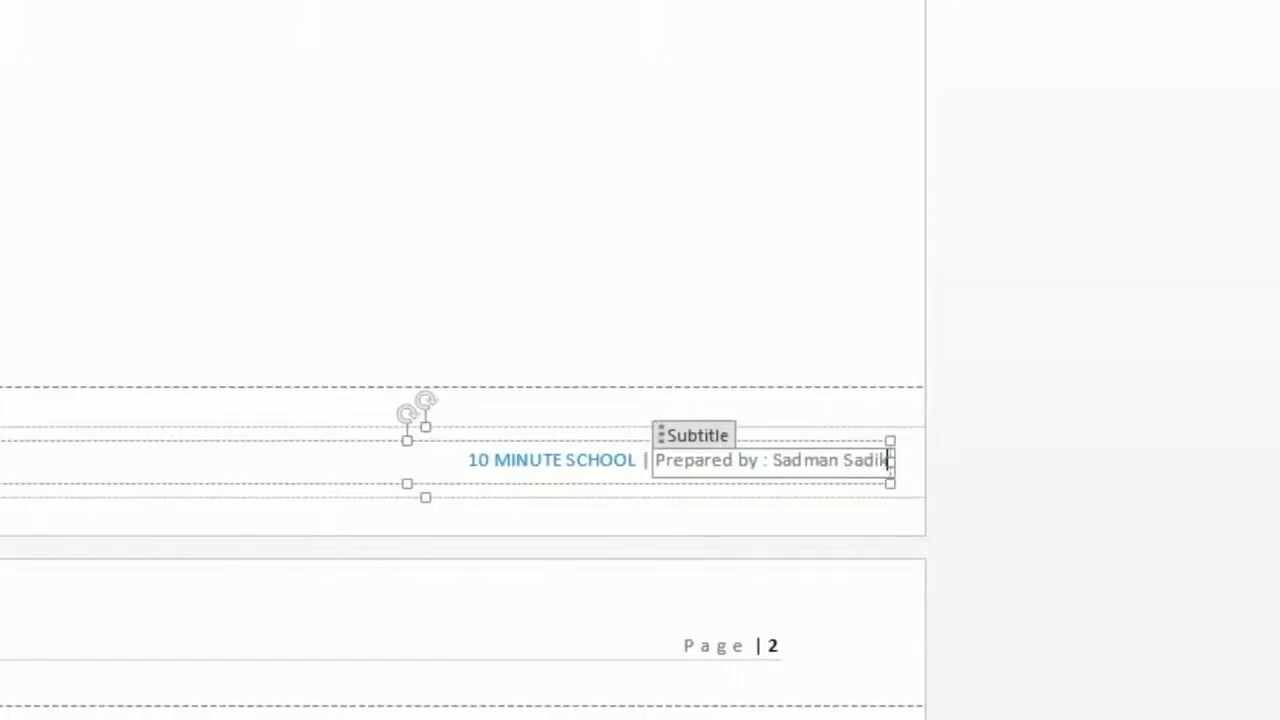
pyautogui.click(818, 480)
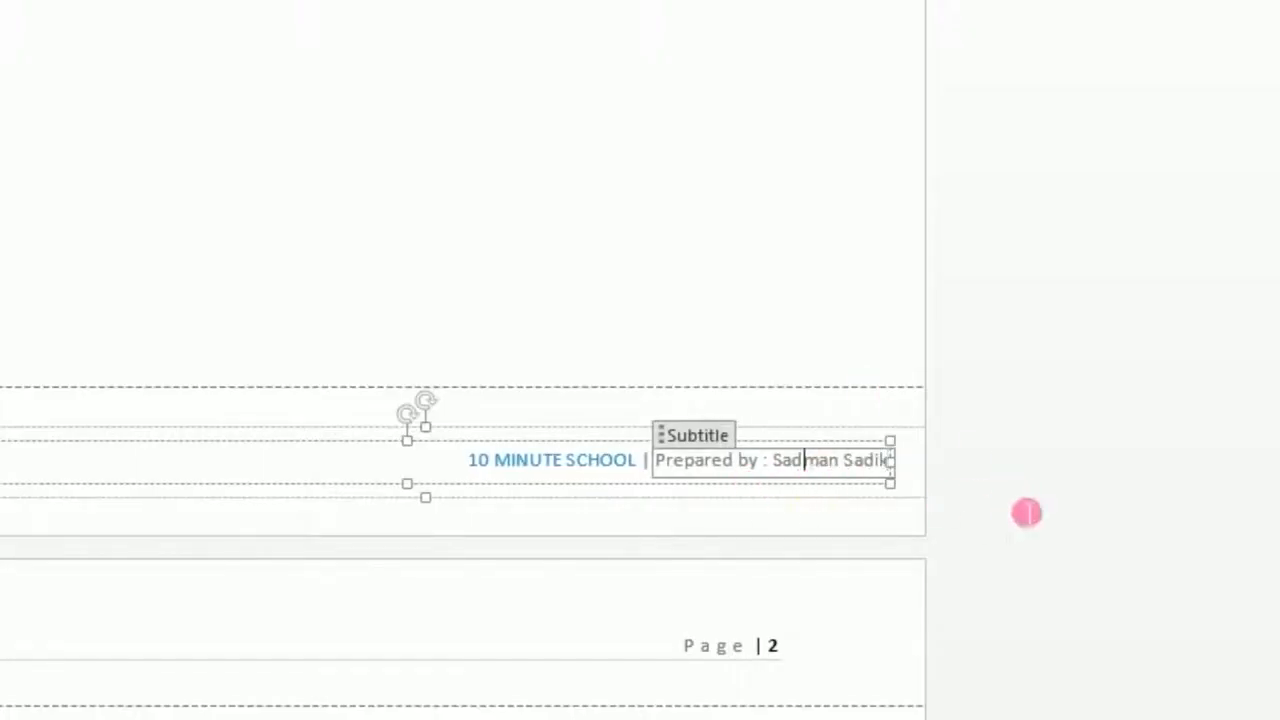
pyautogui.press('BackSpace')
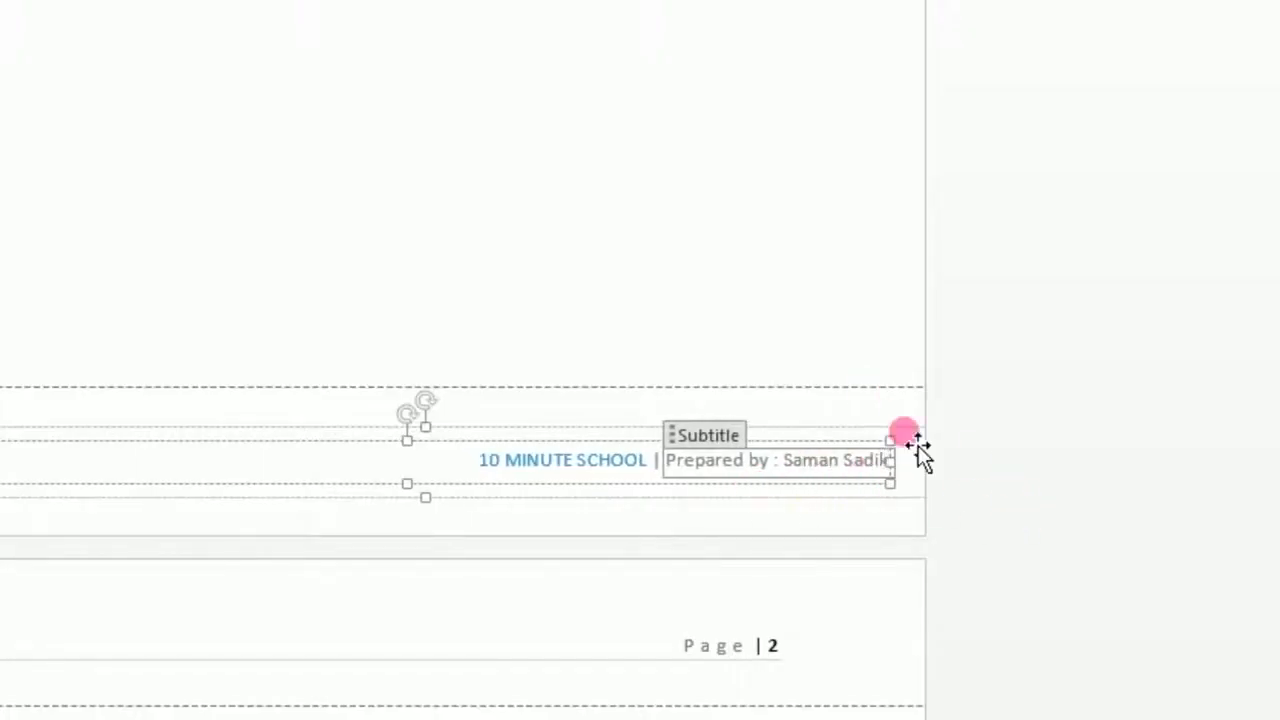
pyautogui.write('d')
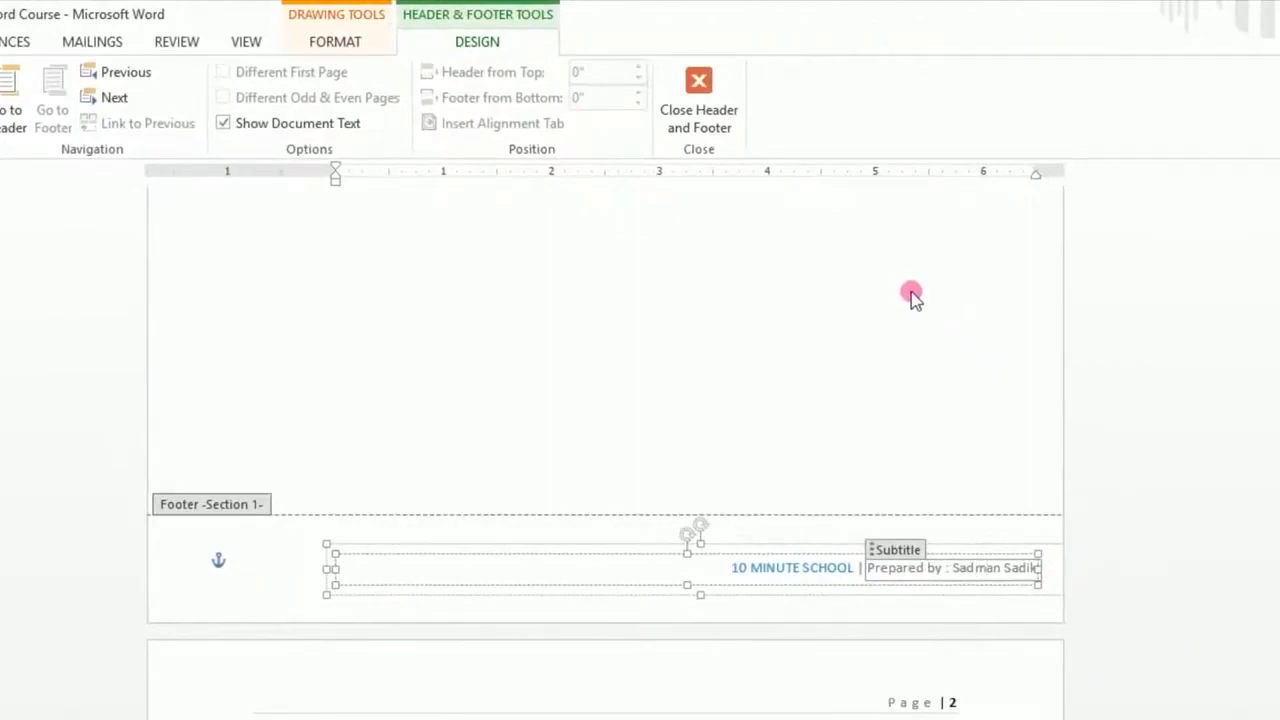
# Close footer editing and check the new footer on the following body pages.
pyautogui.click(698, 97)
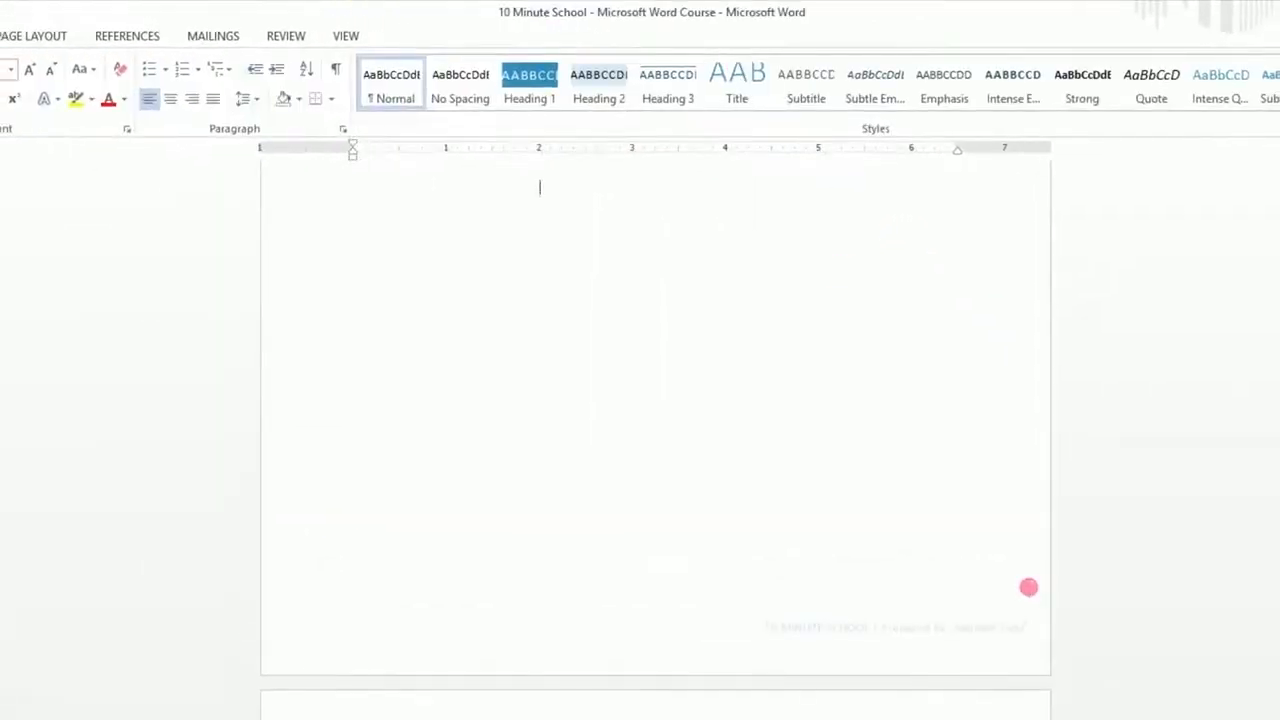
pyautogui.scroll(-15, 1029, 587)
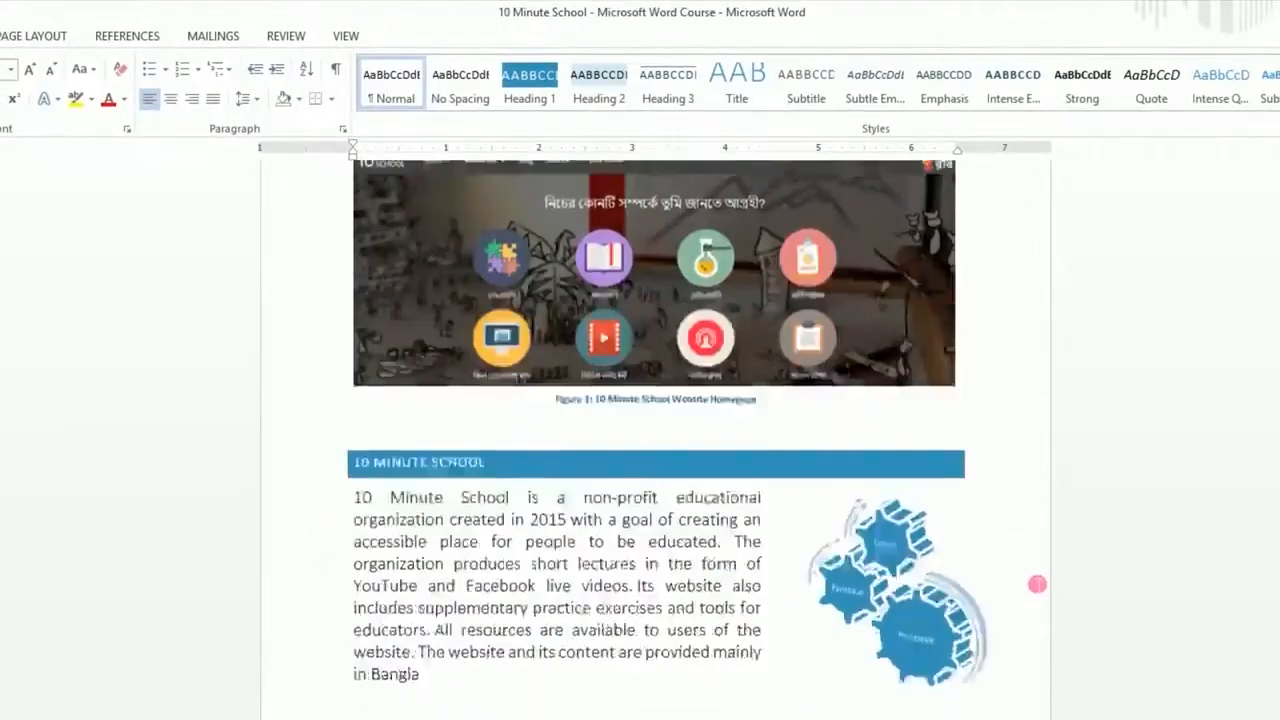
pyautogui.scroll(-10, 1034, 567)
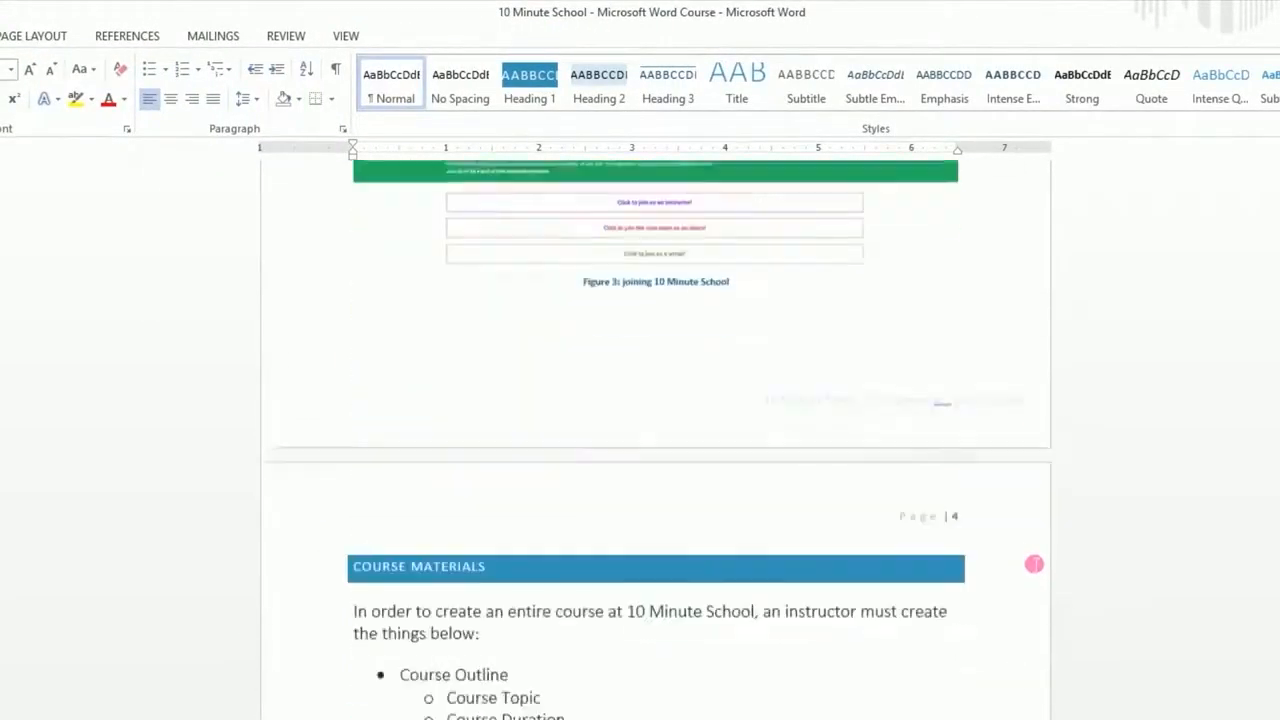
pyautogui.scroll(10, 955, 362)
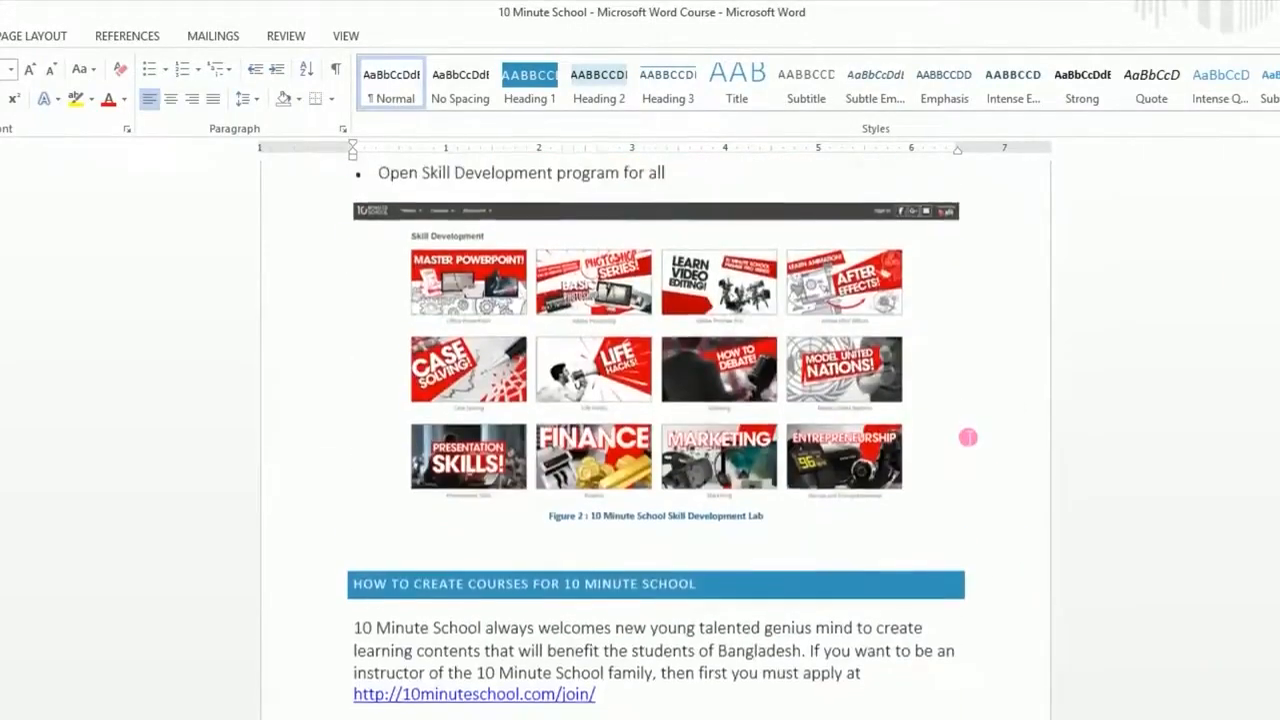
# Review the page numbers and the footer from the contents page through the Course Materials page.
pyautogui.scroll(1, 900, 245)
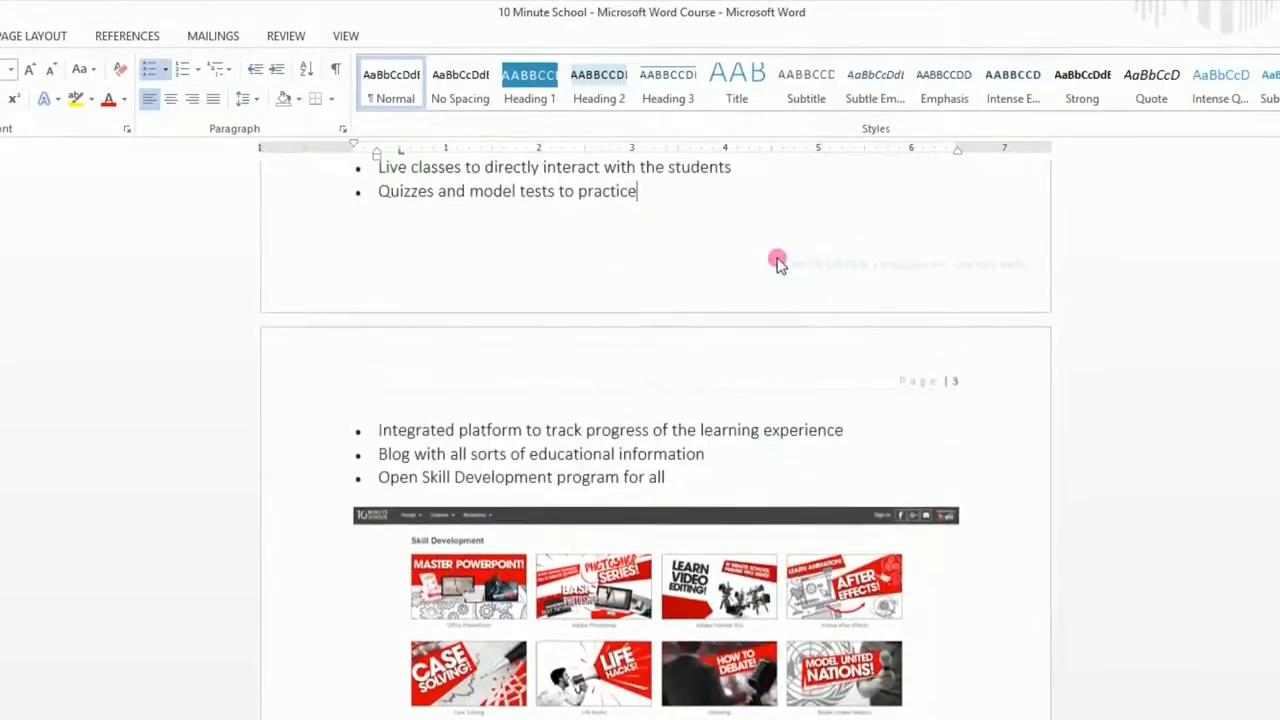
pyautogui.scroll(10, 994, 391)
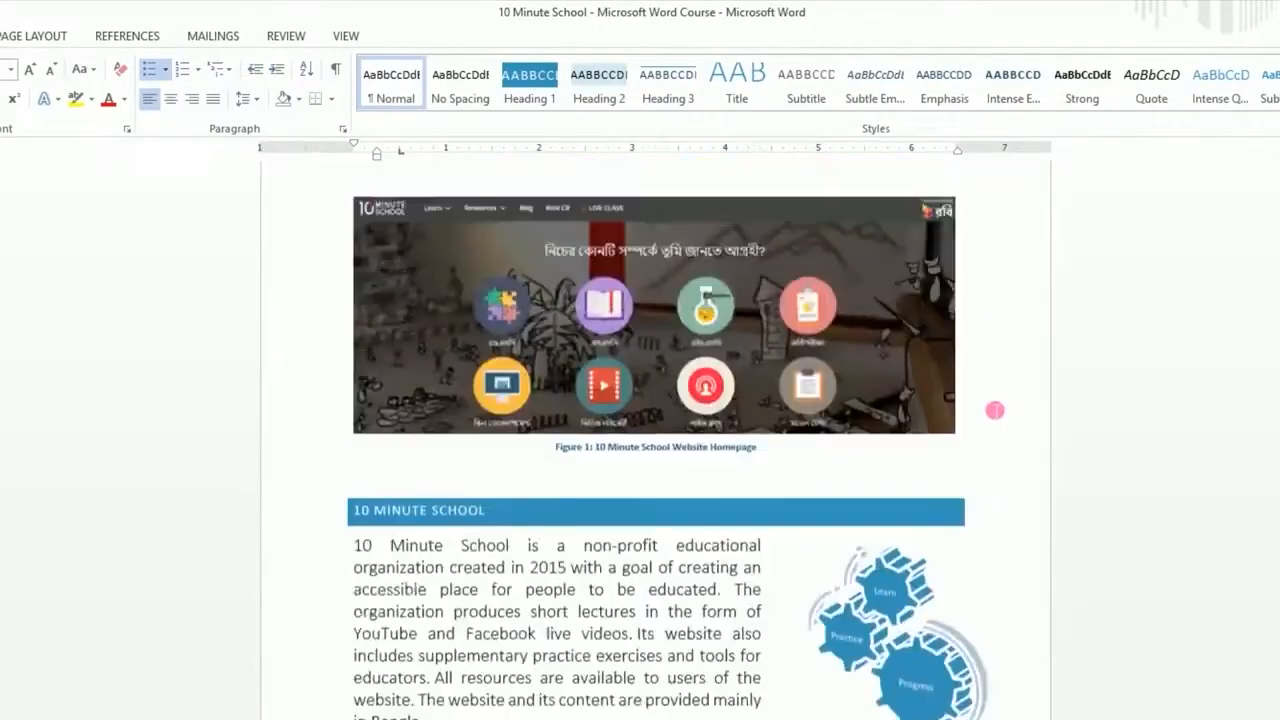
pyautogui.scroll(10, 994, 410)
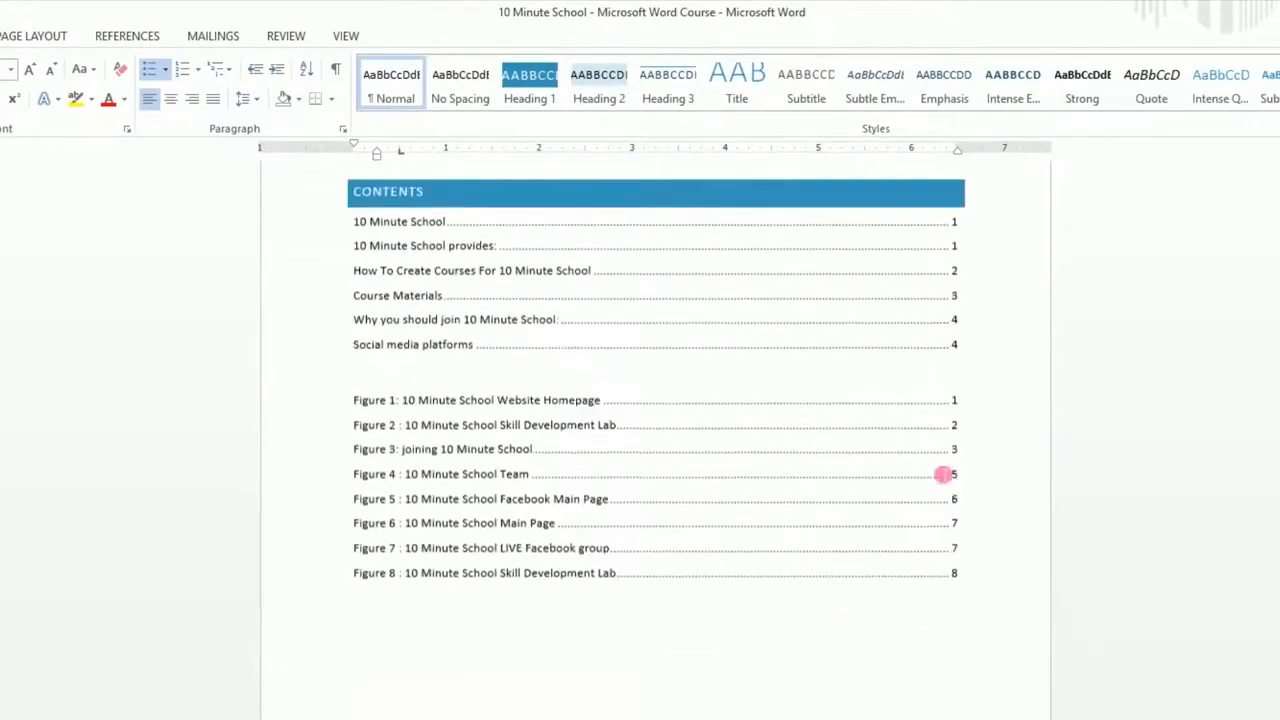
pyautogui.scroll(-10, 943, 474)
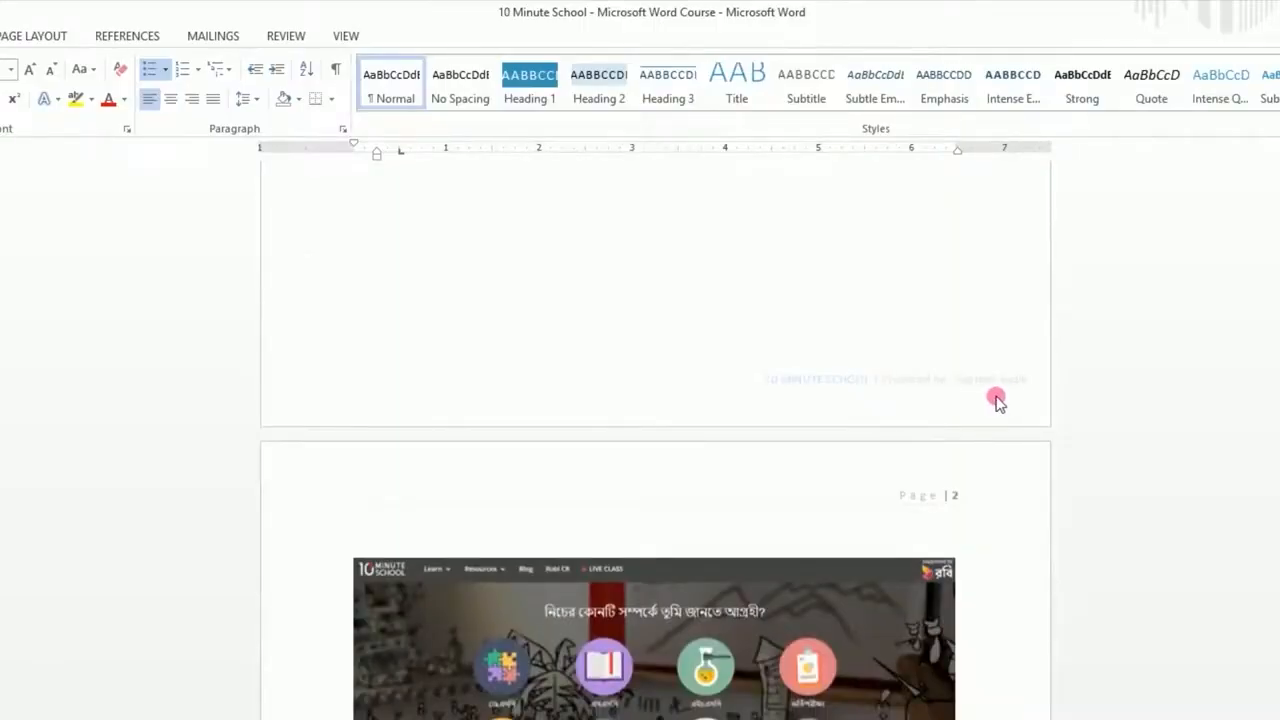
pyautogui.scroll(10, 997, 400)
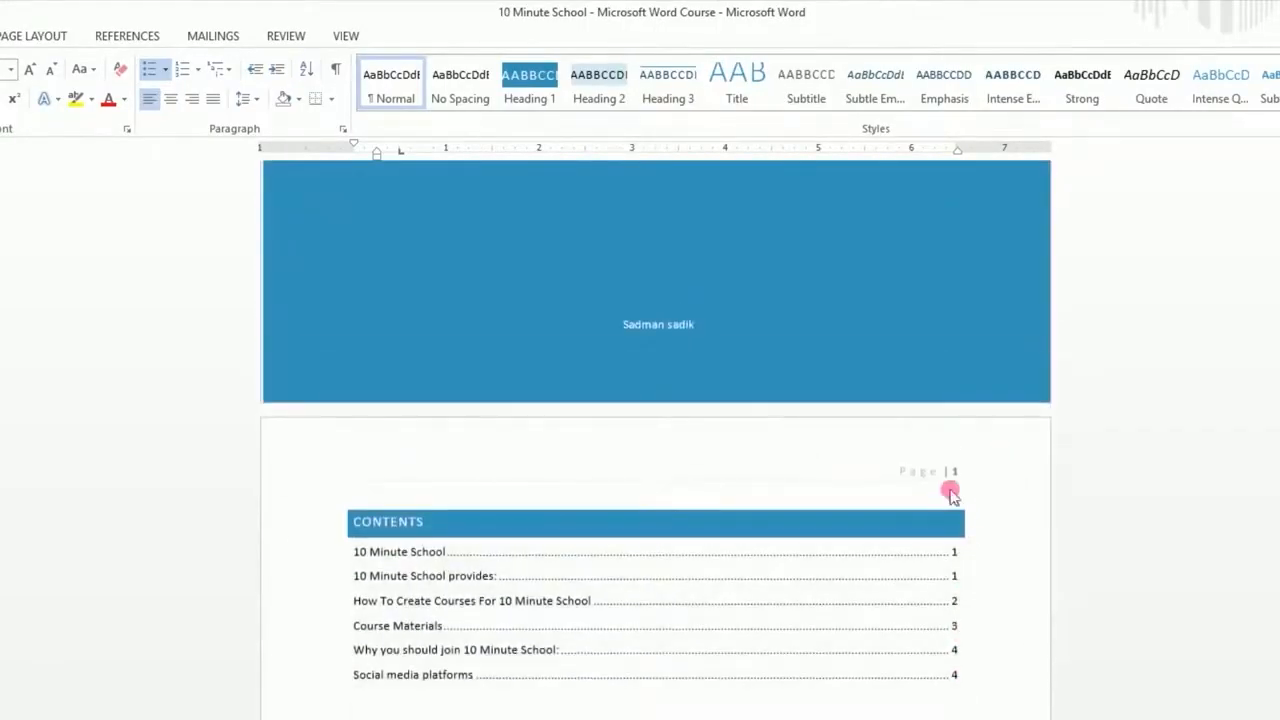
pyautogui.scroll(-10, 1108, 574)
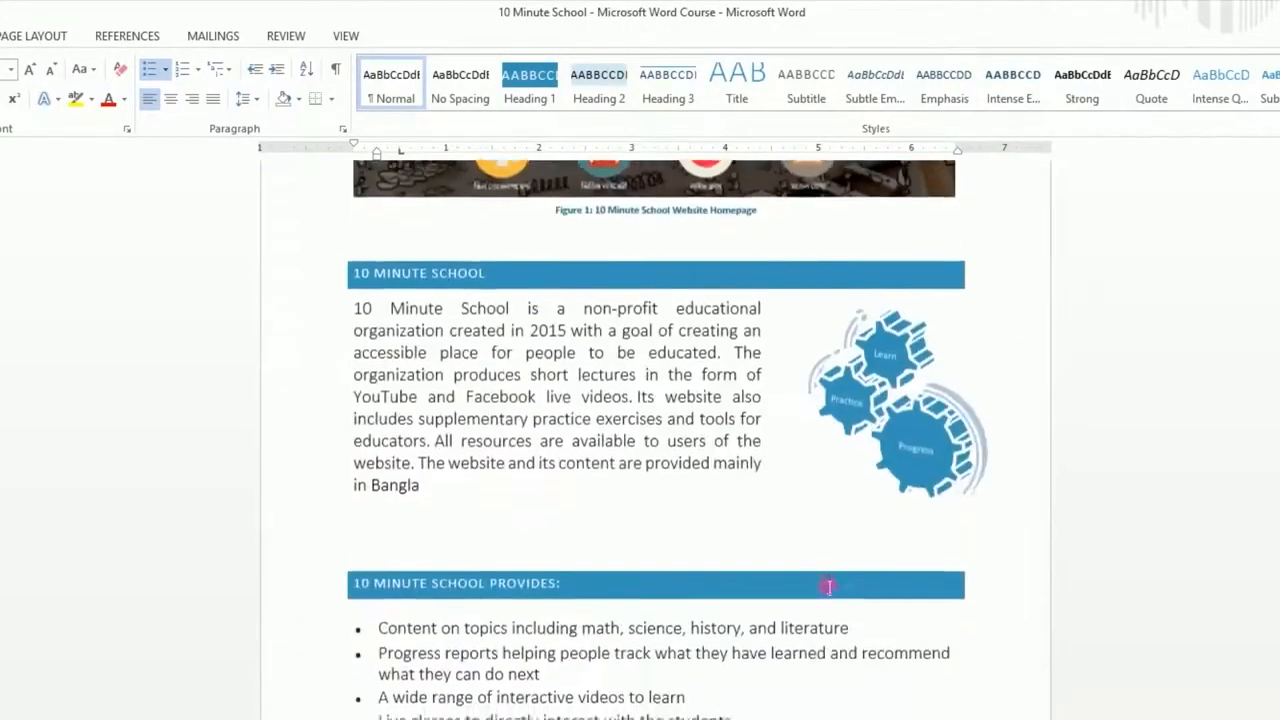
pyautogui.scroll(-3, 828, 587)
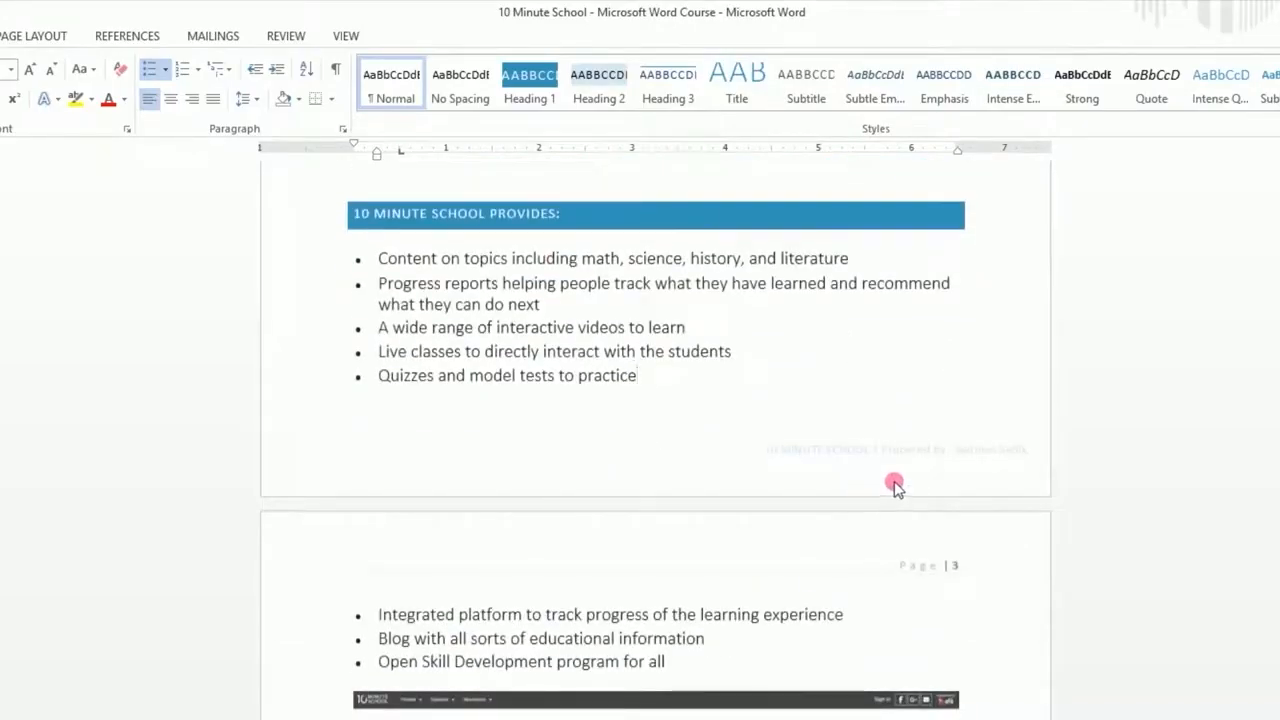
pyautogui.scroll(-9, 896, 483)
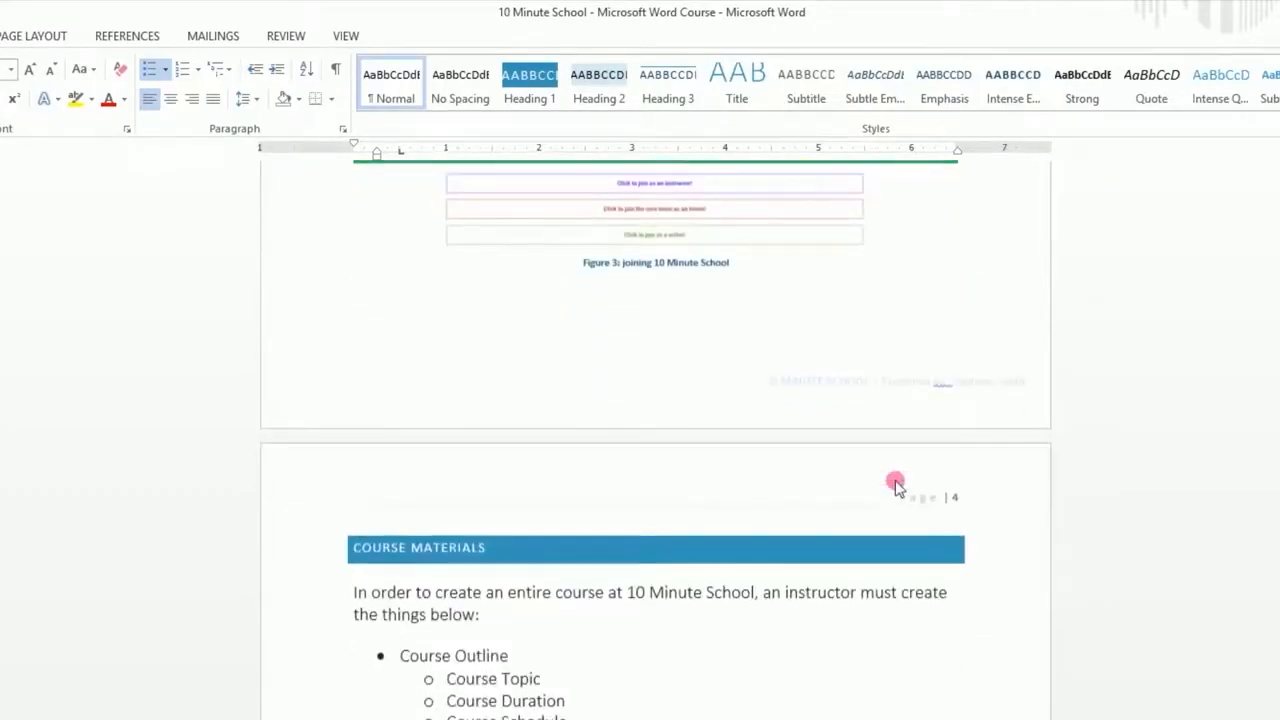
pyautogui.scroll(-6, 896, 483)
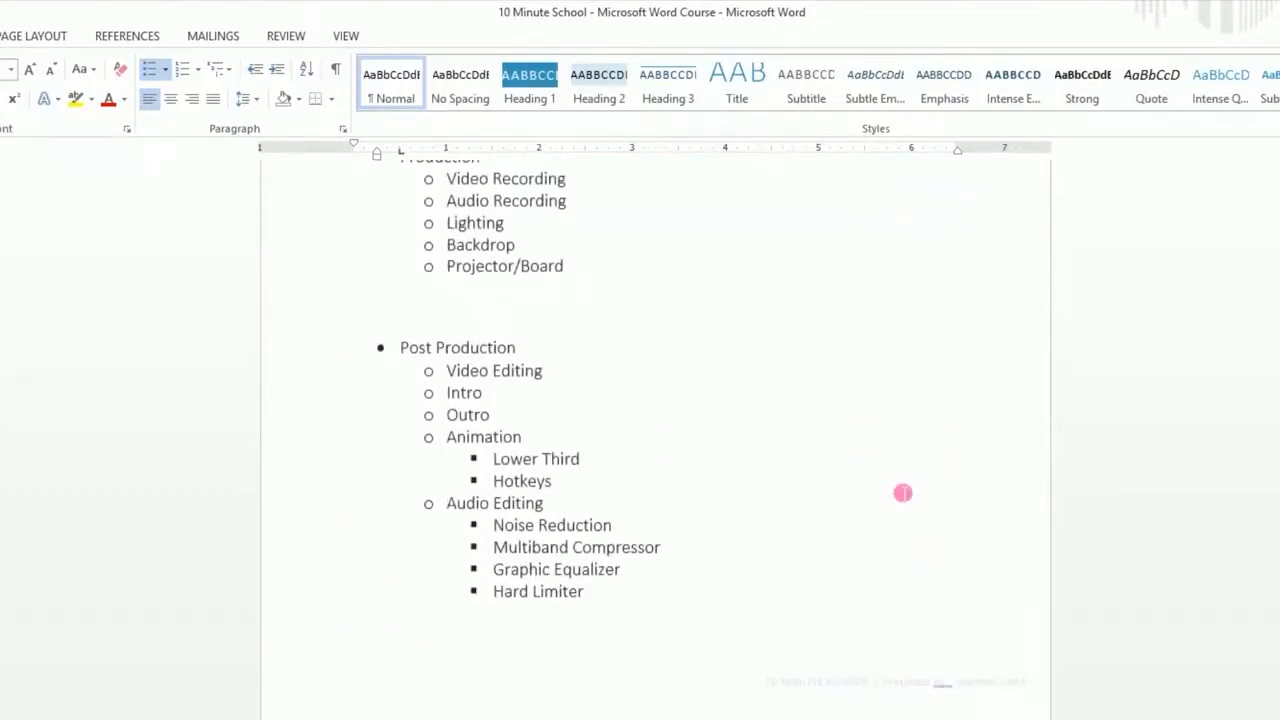
pyautogui.scroll(10, 880, 576)
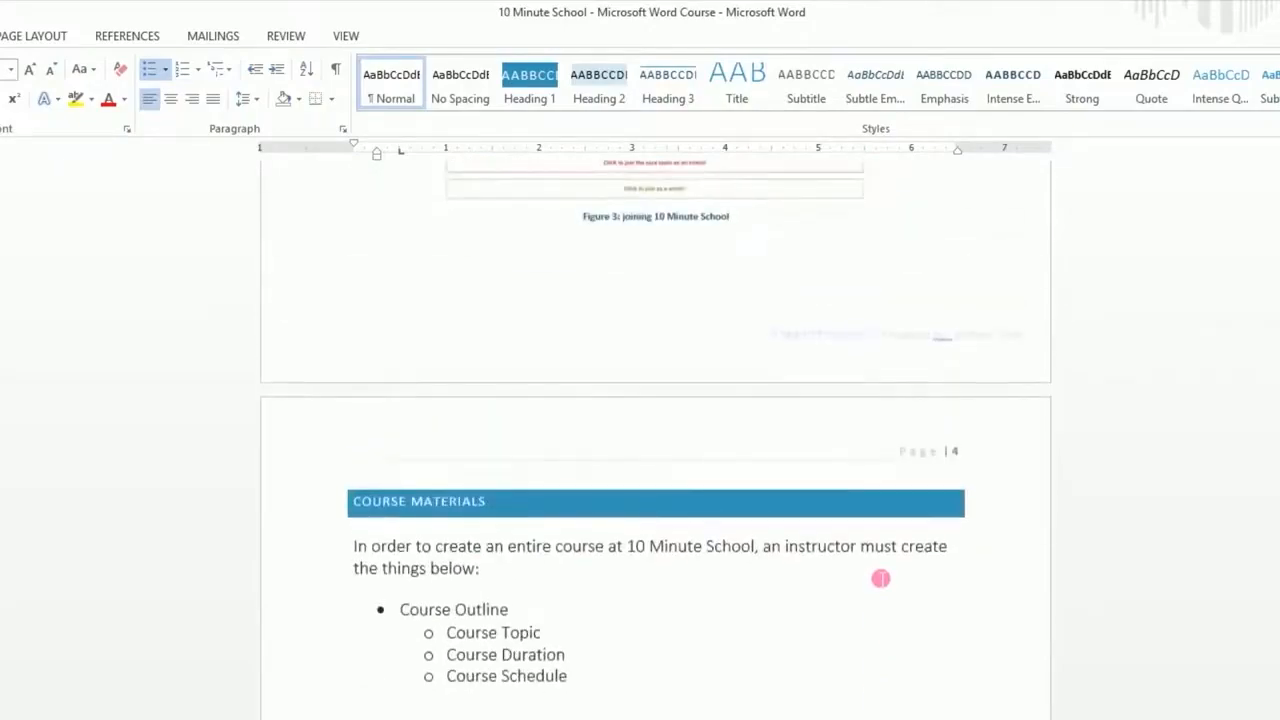
pyautogui.scroll(15, 873, 571)
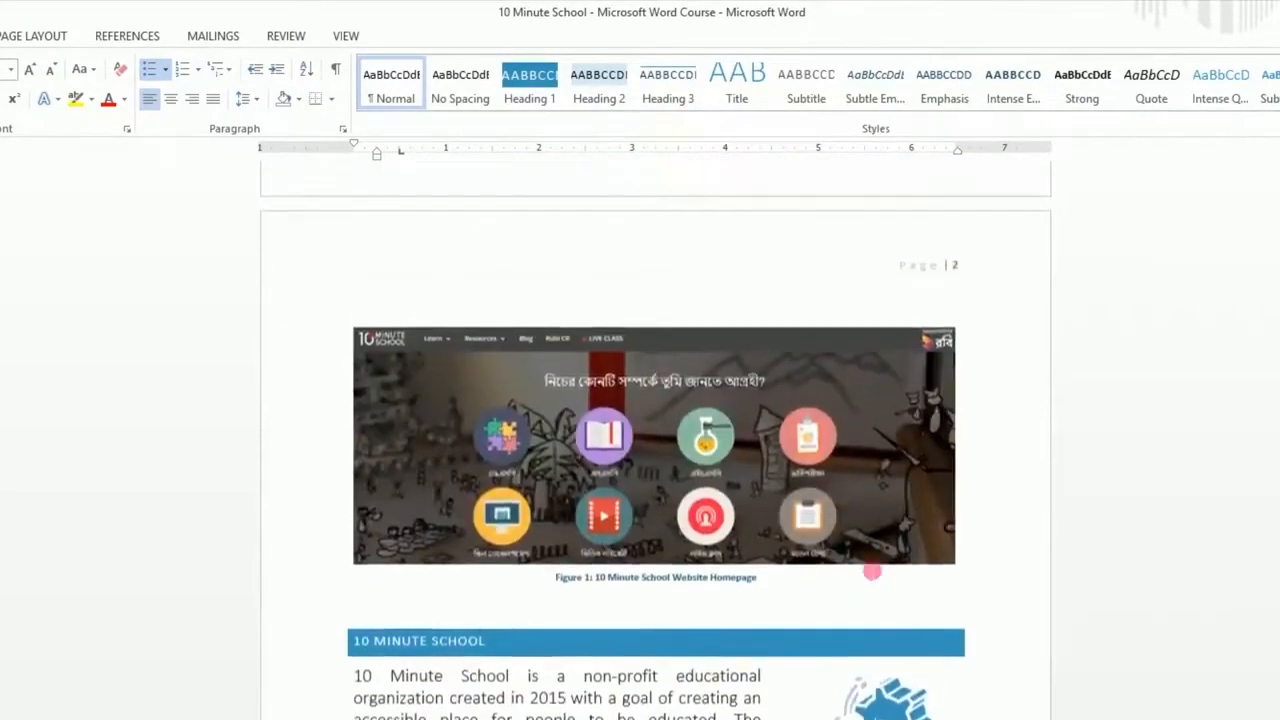
pyautogui.scroll(-10, 872, 571)
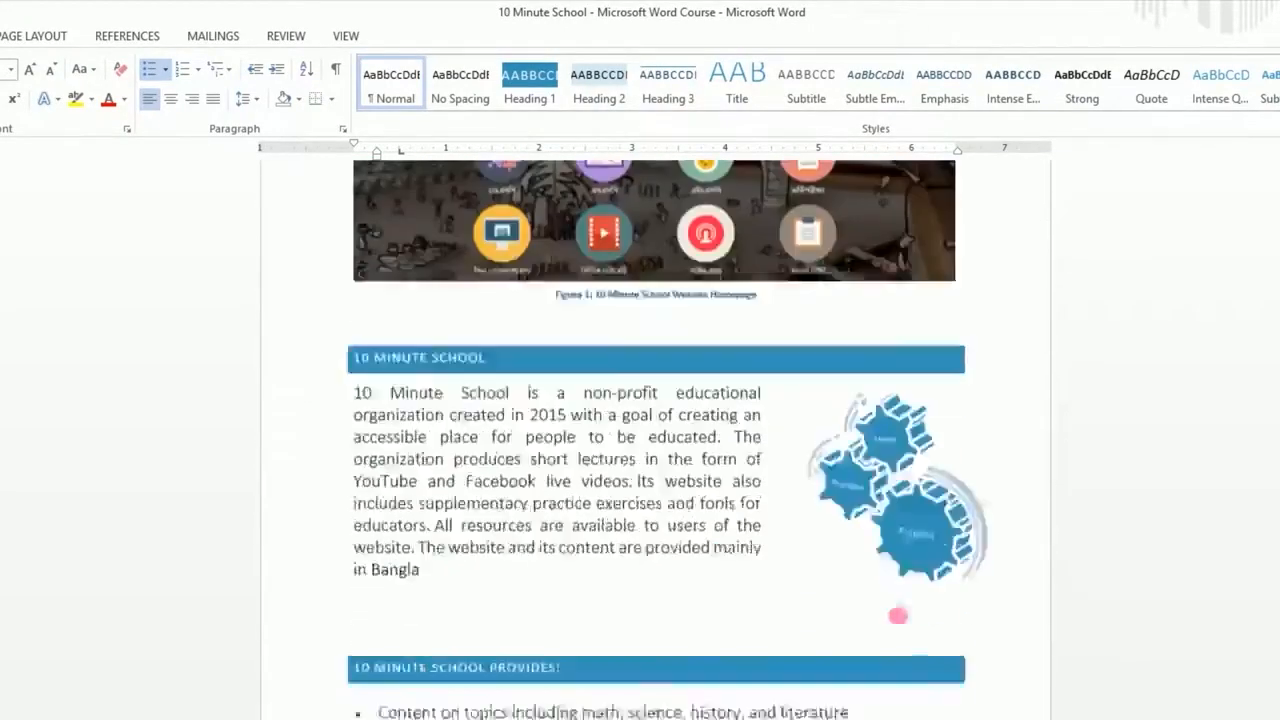
# Reopen the contents page's footer and correct the flagged spacing in its subtitle so it reads "Prepared by:" before the author's name.
pyautogui.scroll(5, 954, 674)
pyautogui.scroll(8, 929, 594)
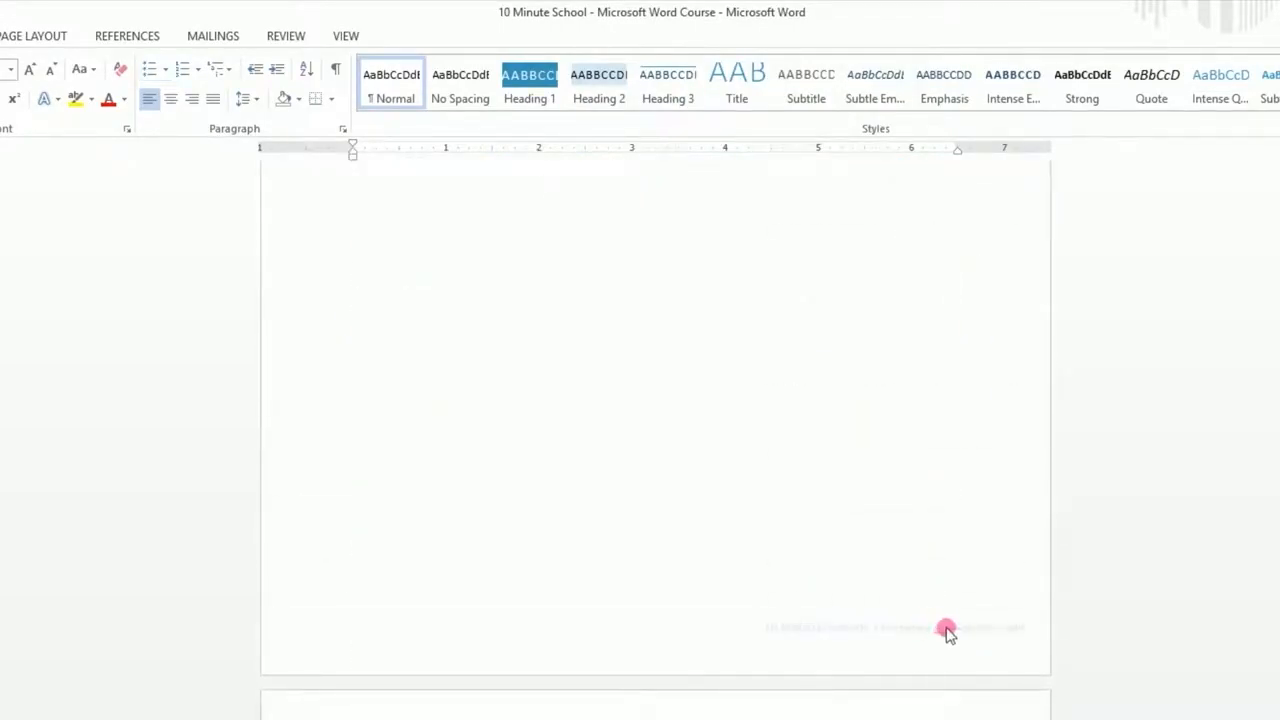
pyautogui.doubleClick(946, 632)
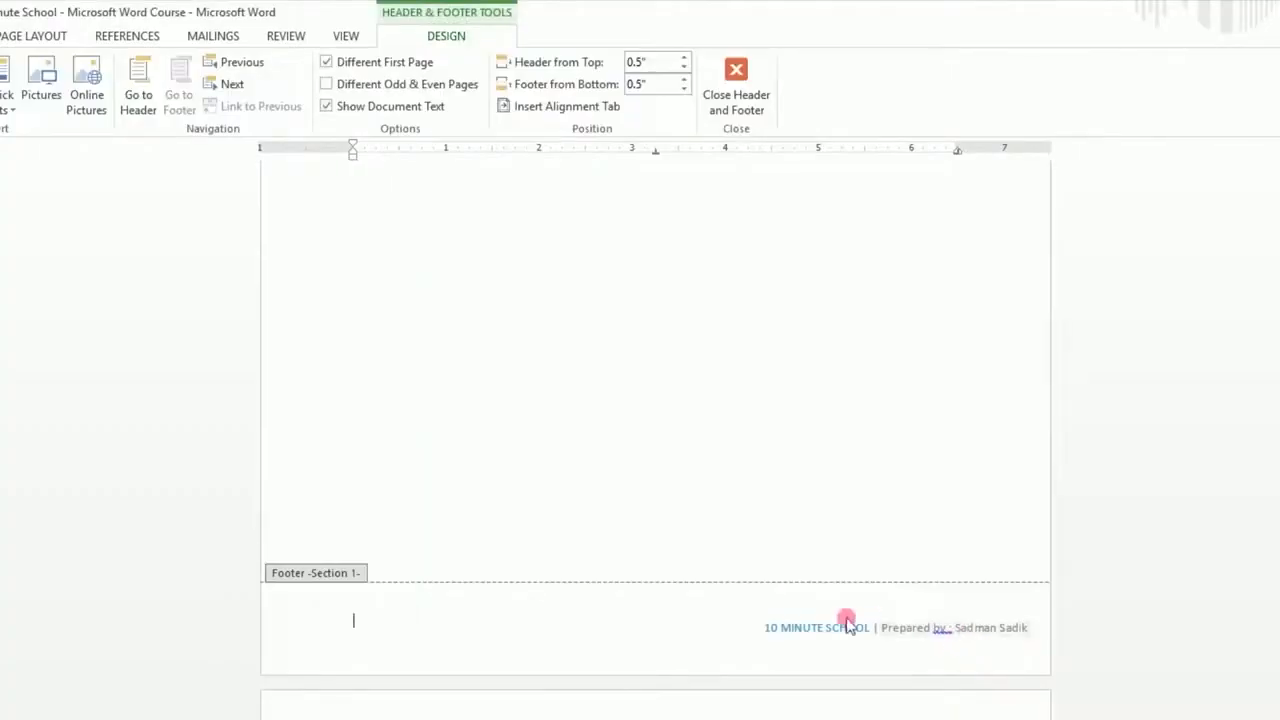
pyautogui.click(960, 634)
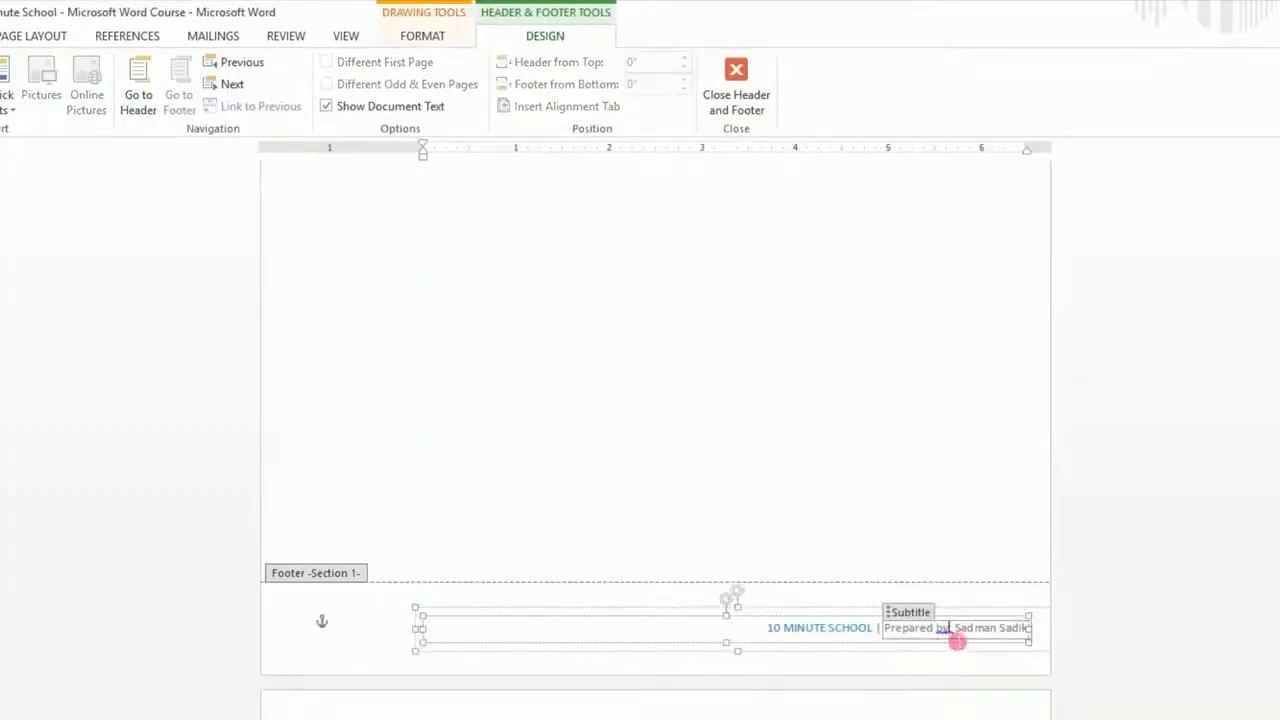
pyautogui.rightClick(944, 632)
pyautogui.click(903, 642)
pyautogui.click(457, 655)
# Insert the date in the "Tuesday, March 7, 2017" format at the footer's left margin and leave footer editing.
pyautogui.click(340, 618)
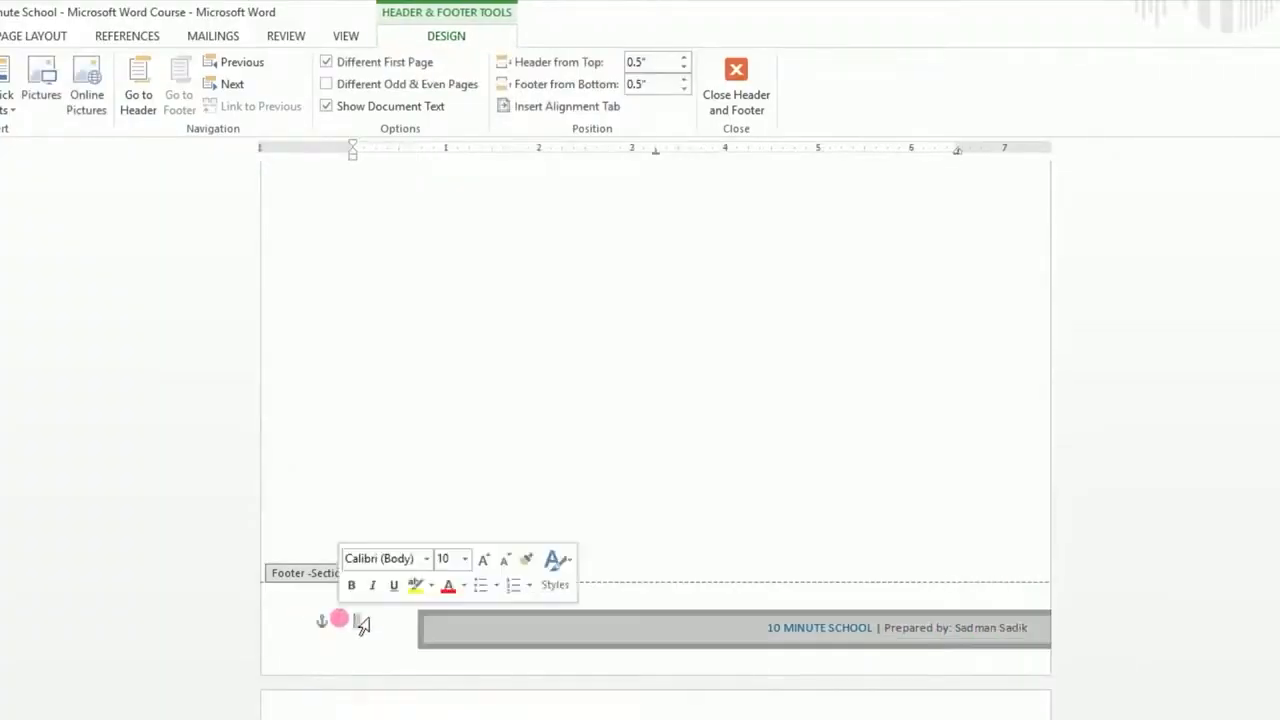
pyautogui.click(361, 628)
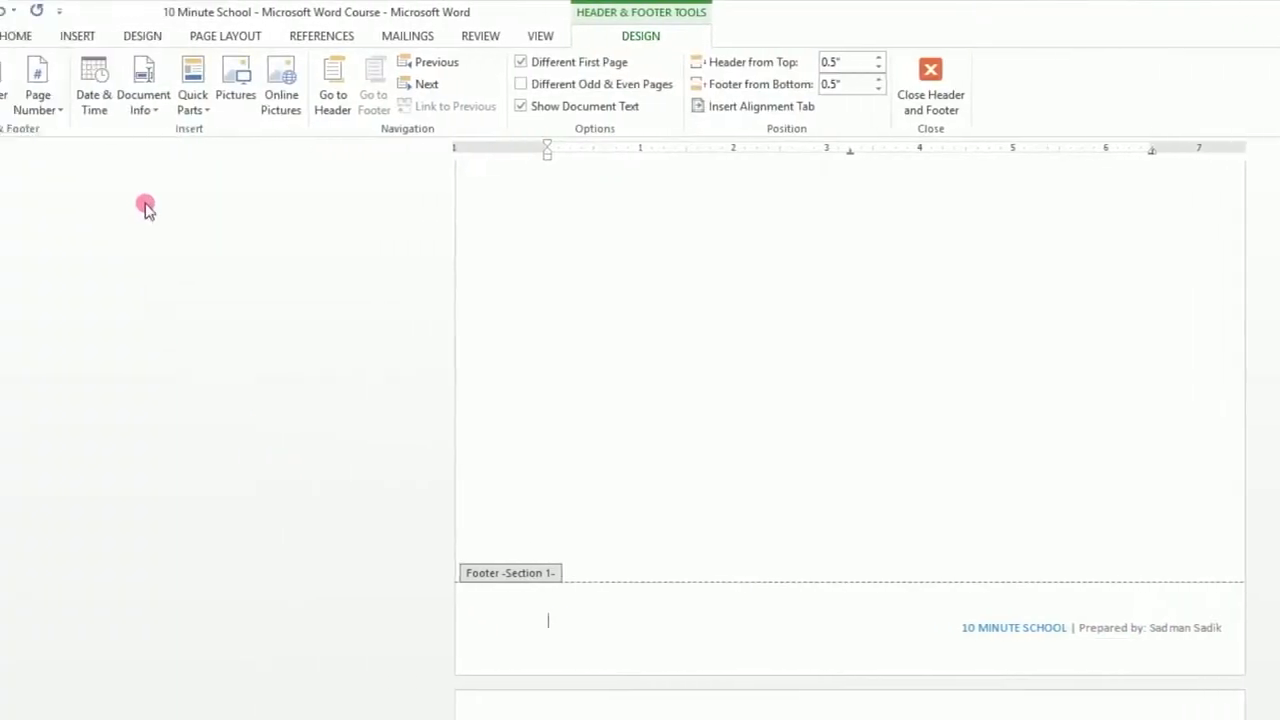
pyautogui.click(200, 110)
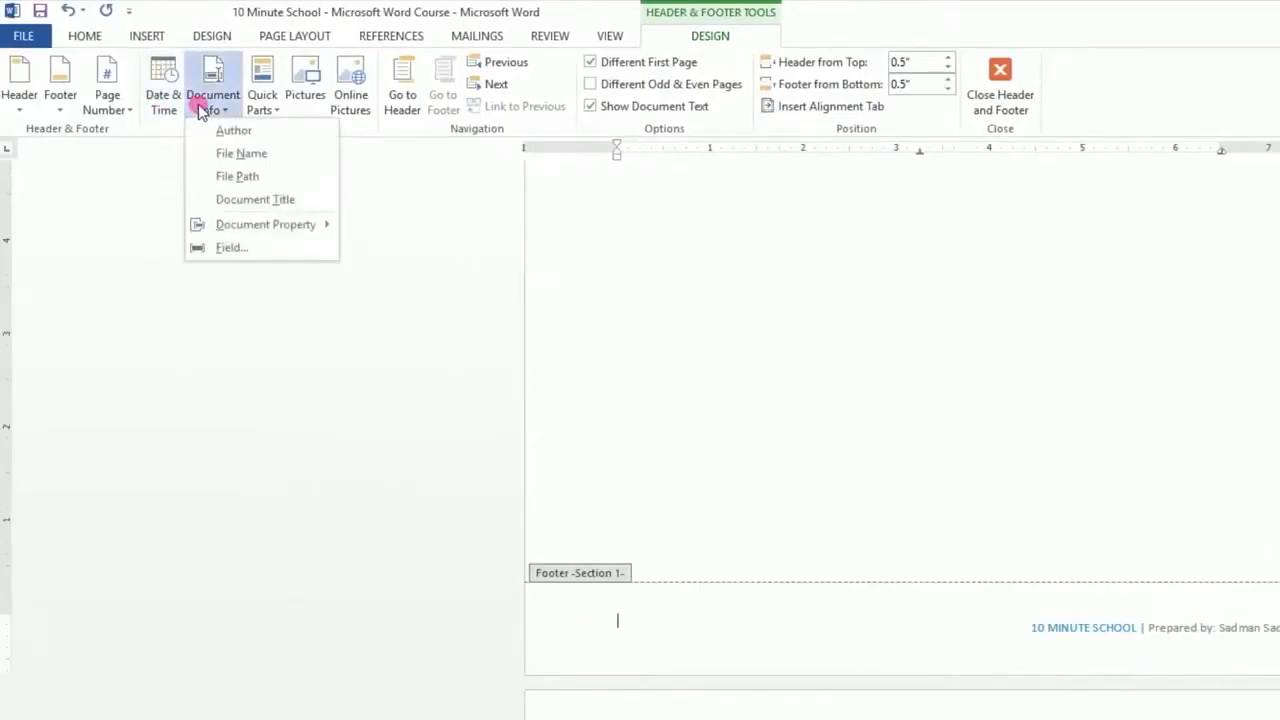
pyautogui.click(170, 92)
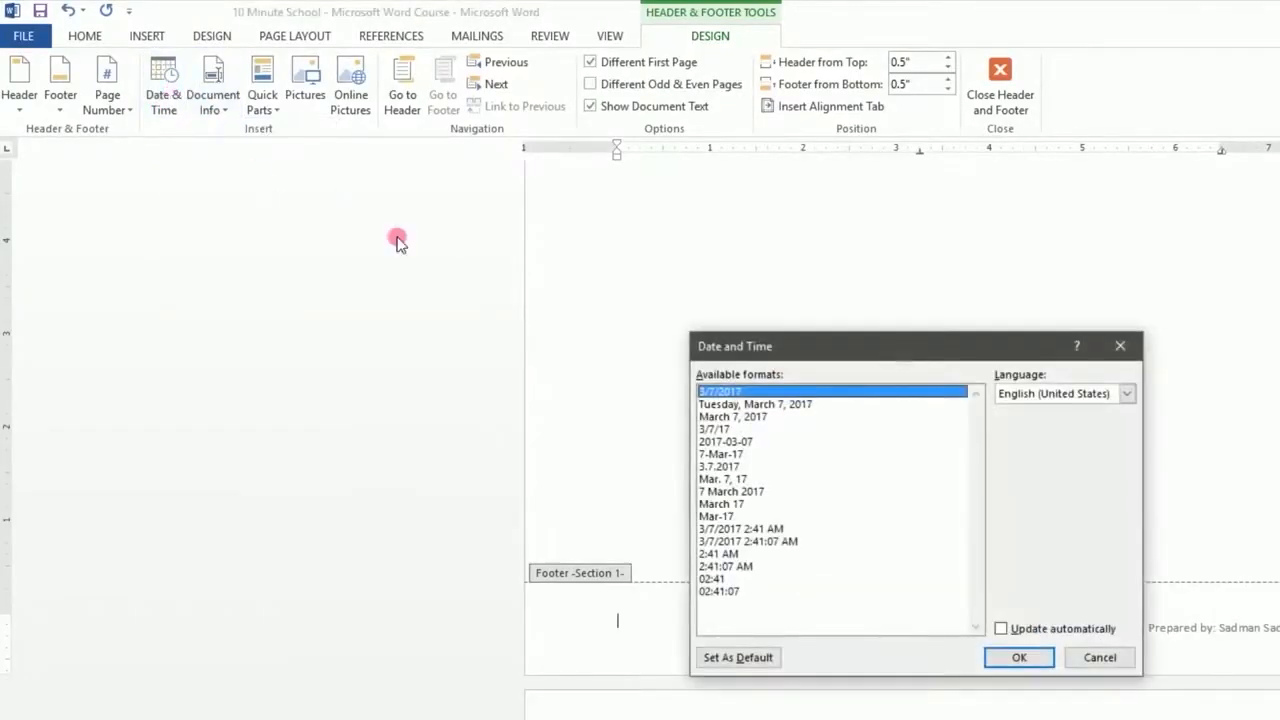
pyautogui.click(783, 404)
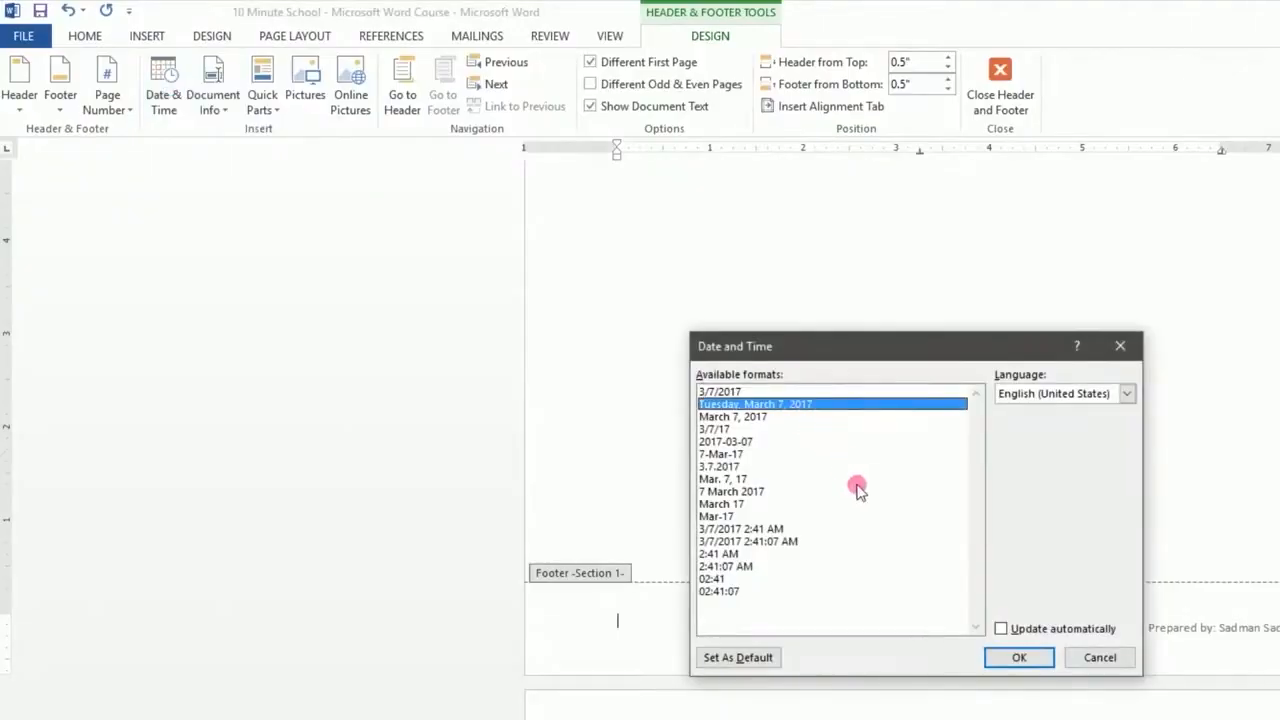
pyautogui.click(1016, 658)
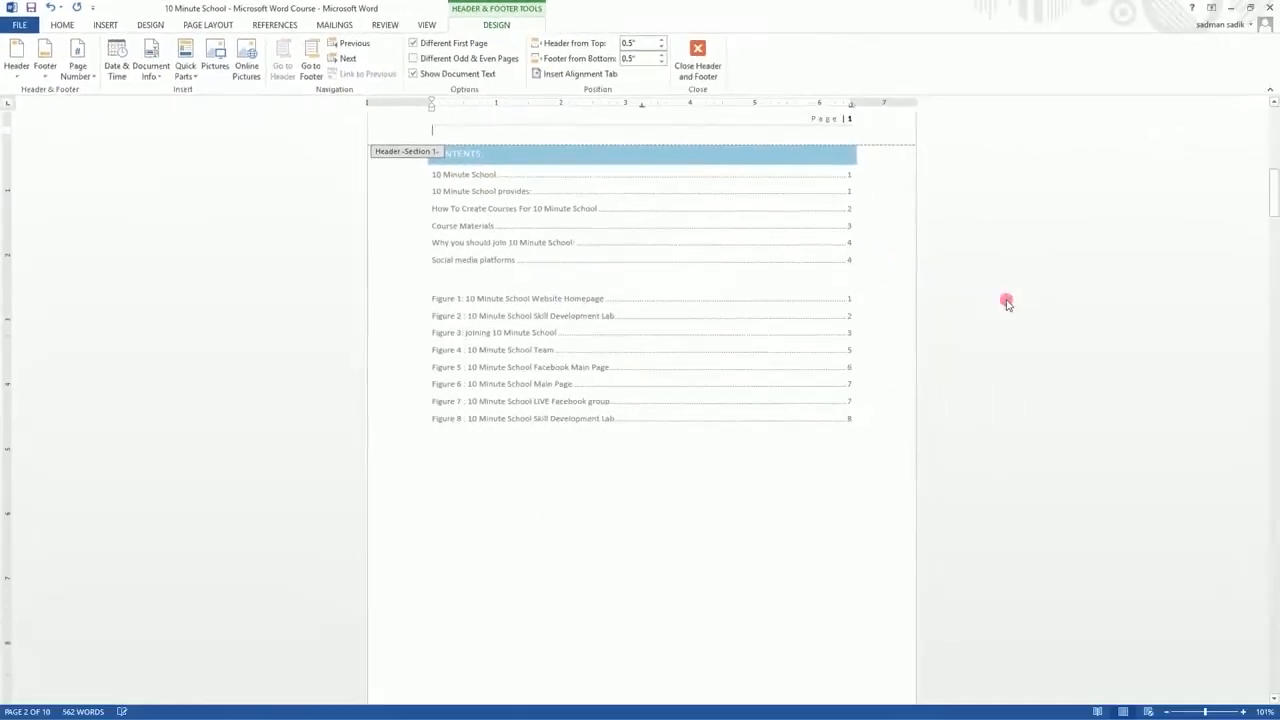
pyautogui.doubleClick(1006, 299)
# Check the footer's date and author credit along with the page numbers on the contents page and the following body pages.
pyautogui.scroll(-8, 806, 311)
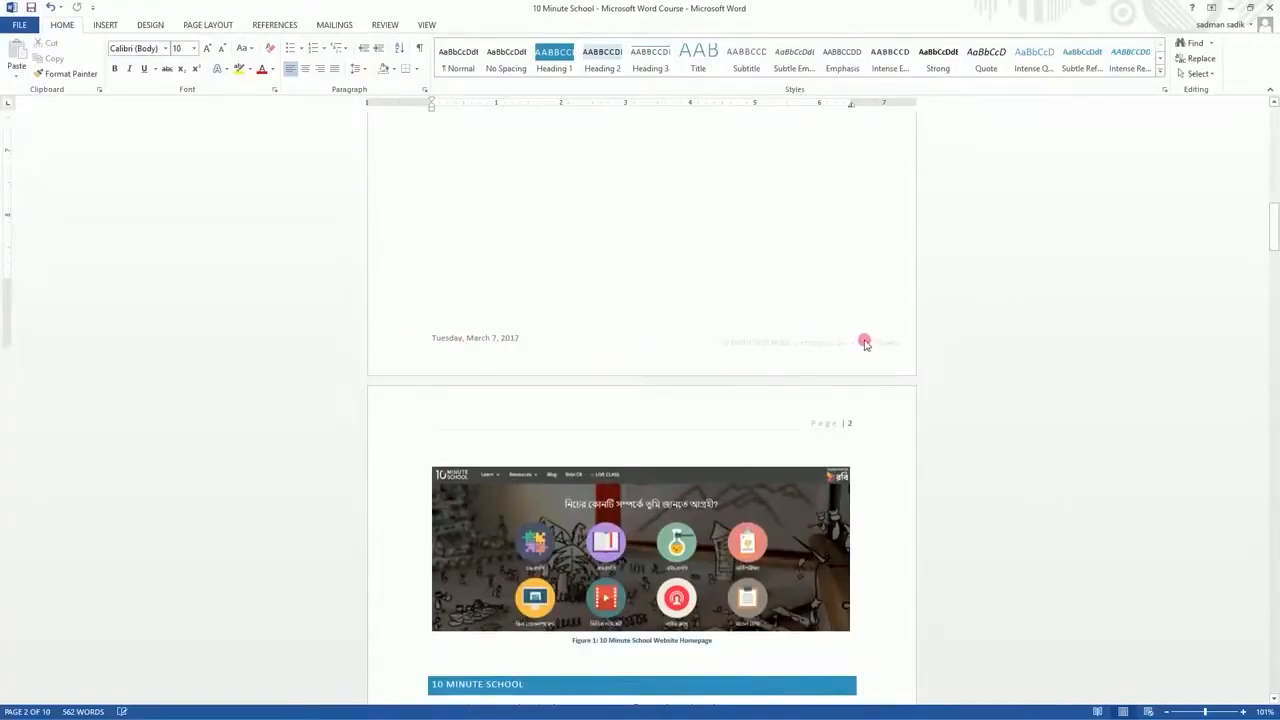
pyautogui.scroll(-4, 865, 342)
pyautogui.scroll(7, 866, 342)
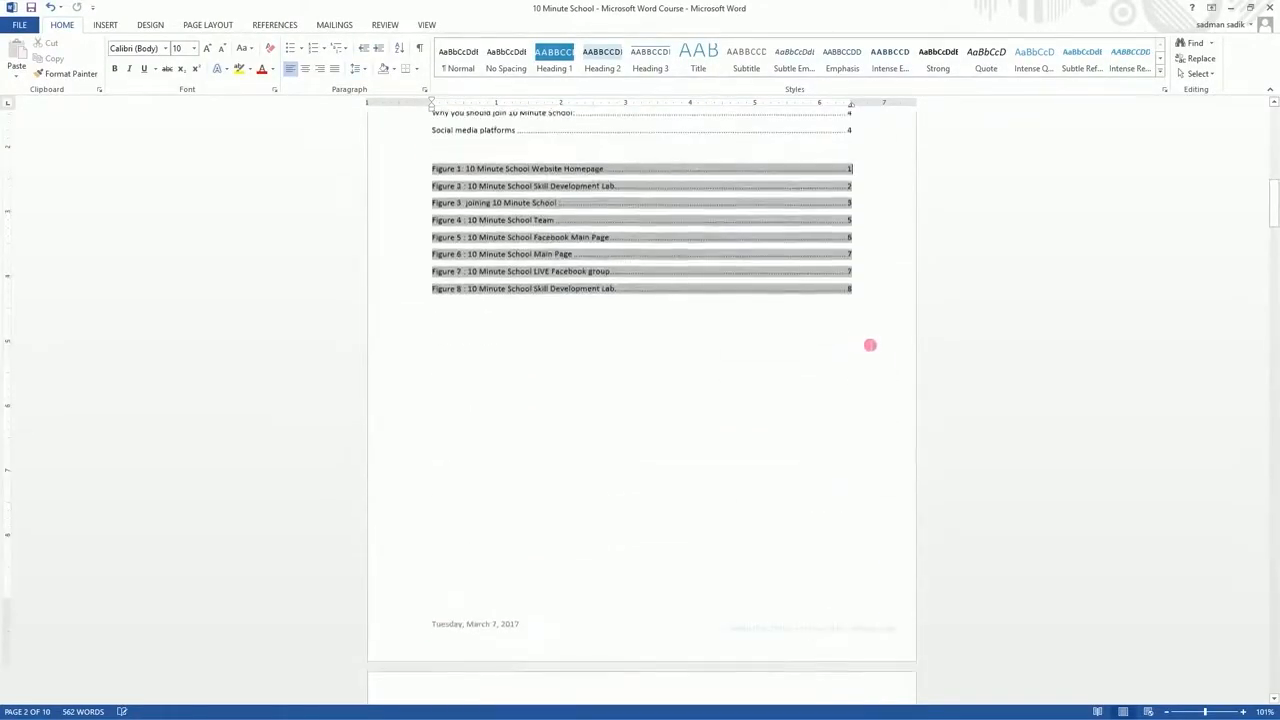
pyautogui.scroll(8, 870, 345)
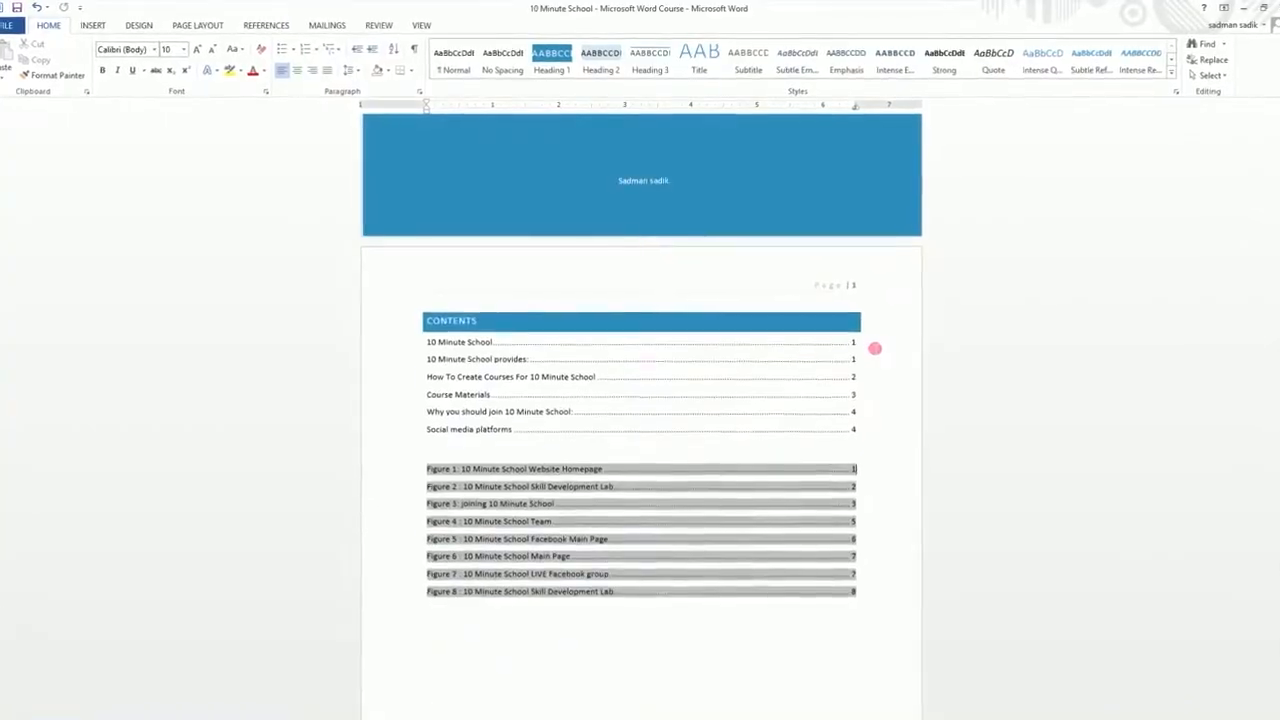
pyautogui.scroll(-10, 875, 348)
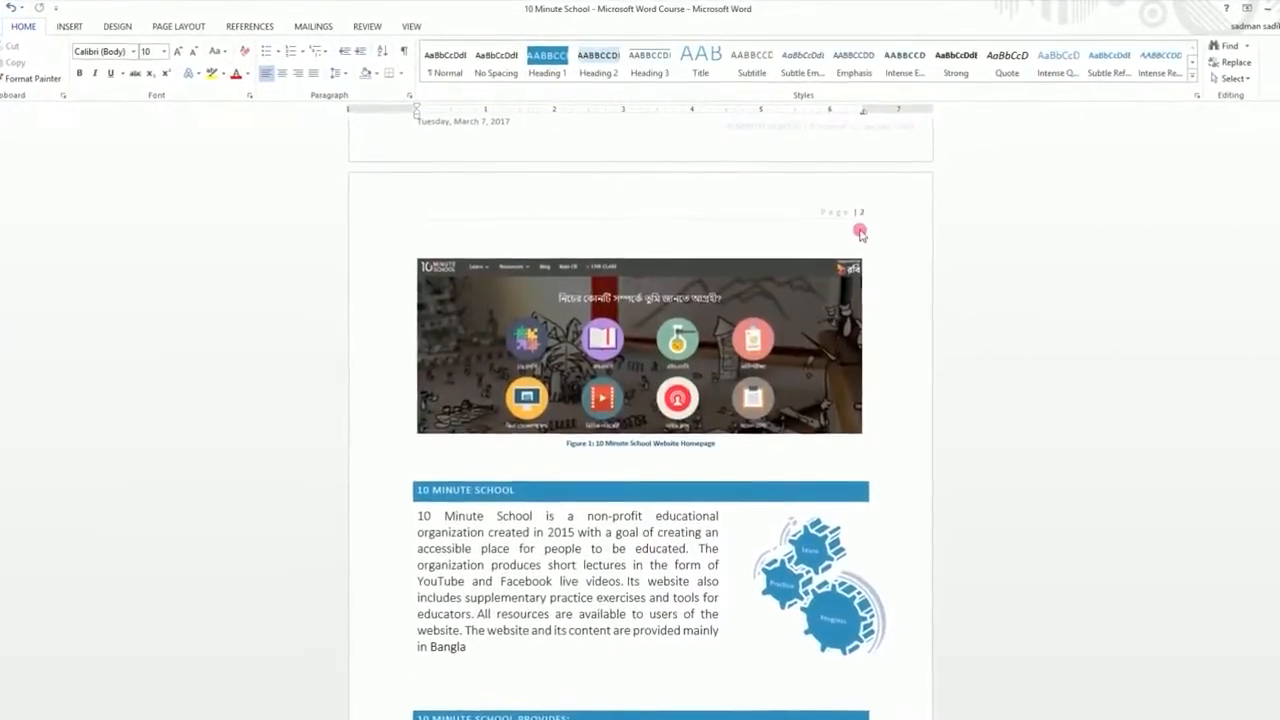
pyautogui.scroll(-9, 860, 232)
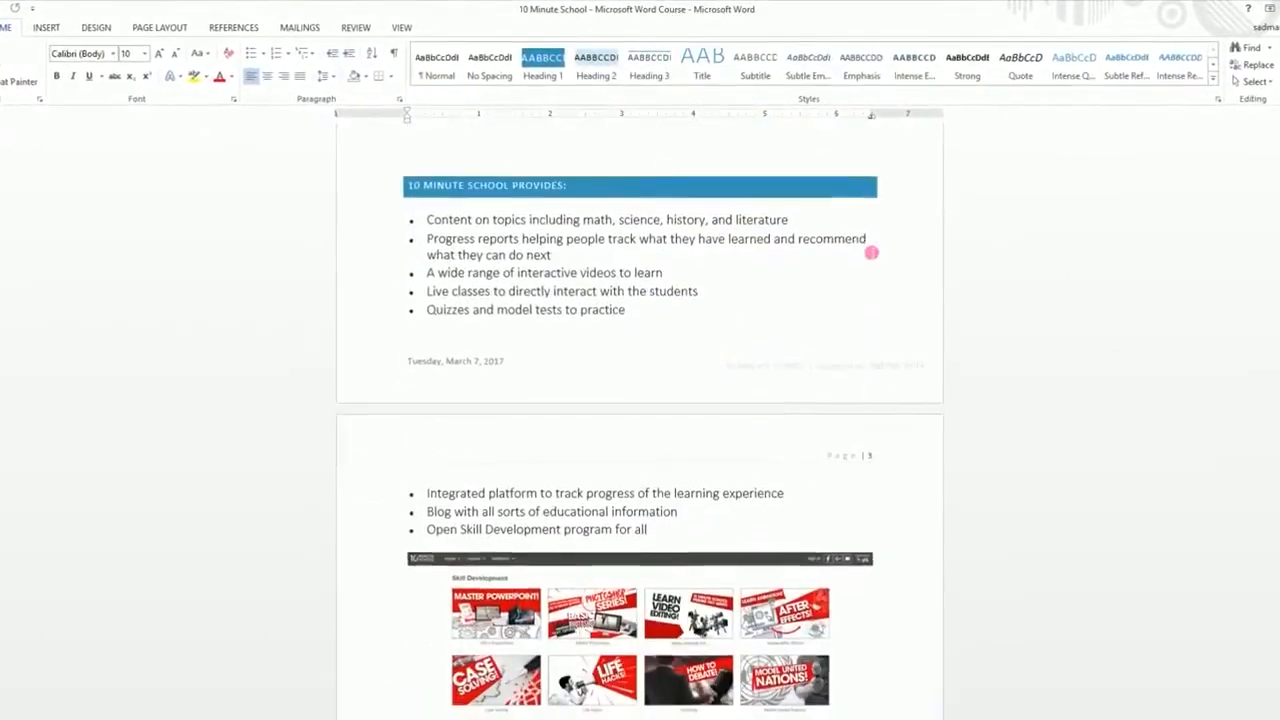
pyautogui.scroll(-6, 871, 253)
pyautogui.scroll(4, 877, 477)
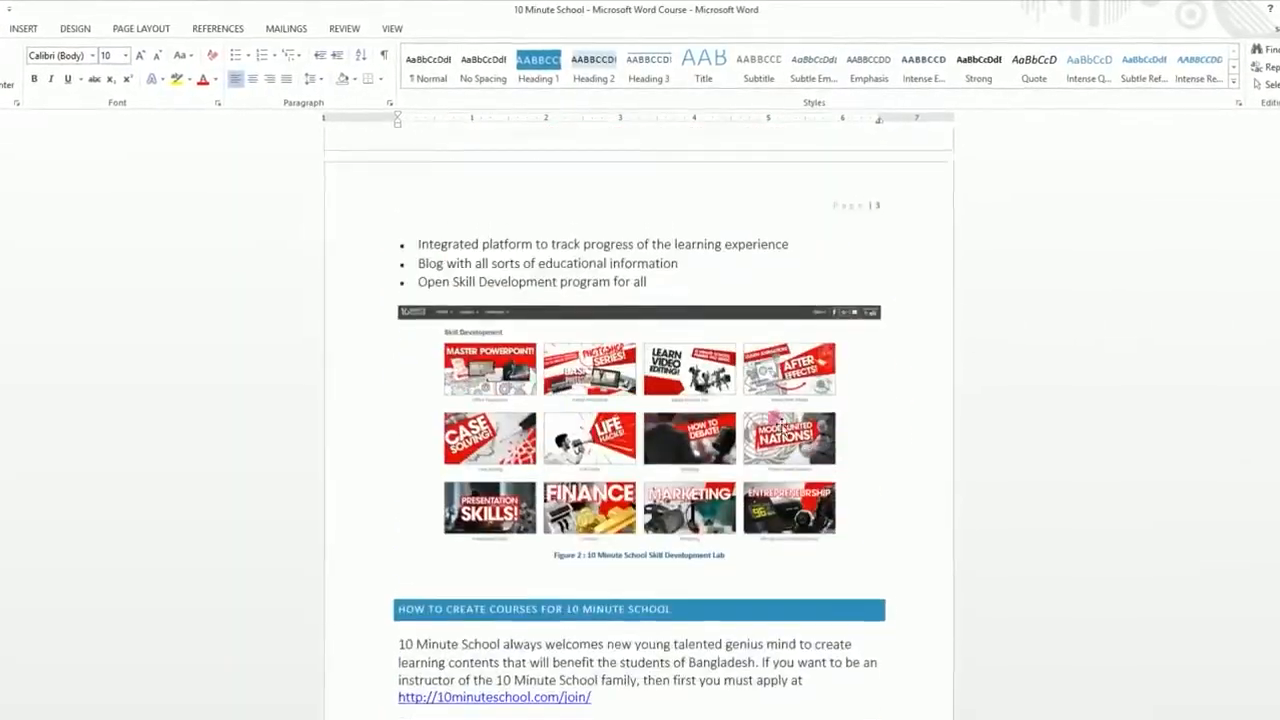
pyautogui.scroll(12, 780, 420)
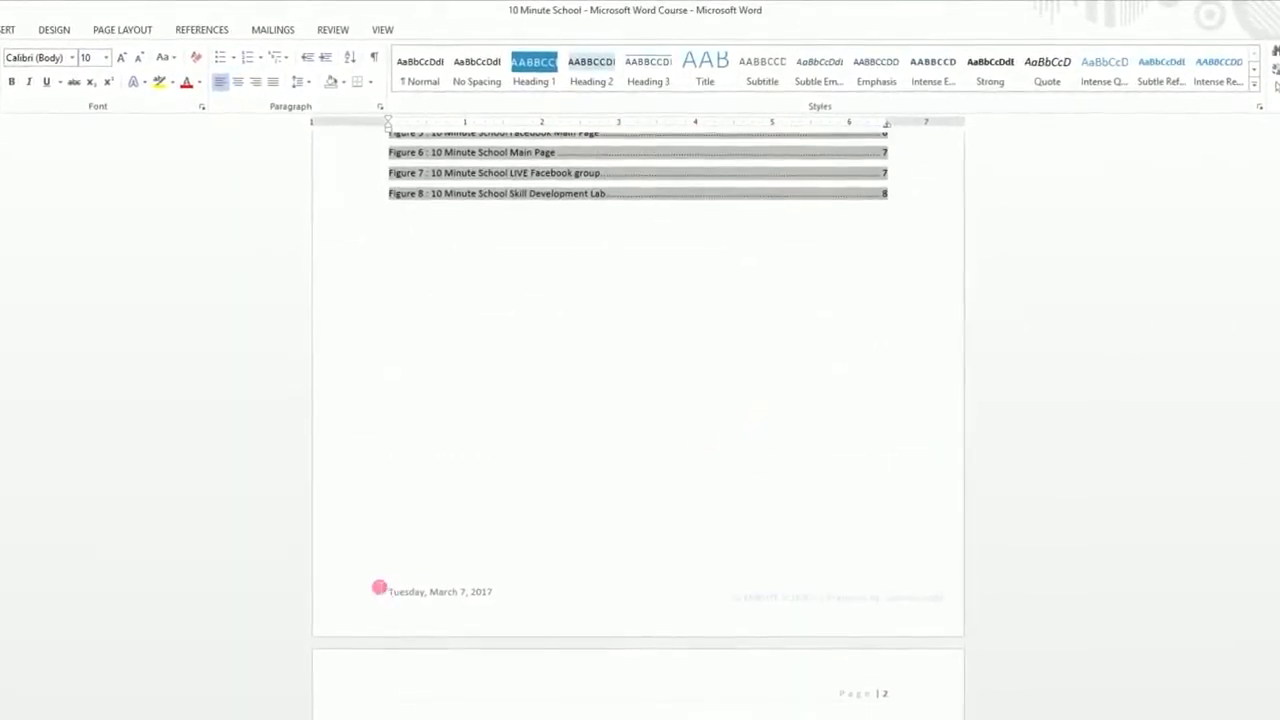
pyautogui.click(849, 601)
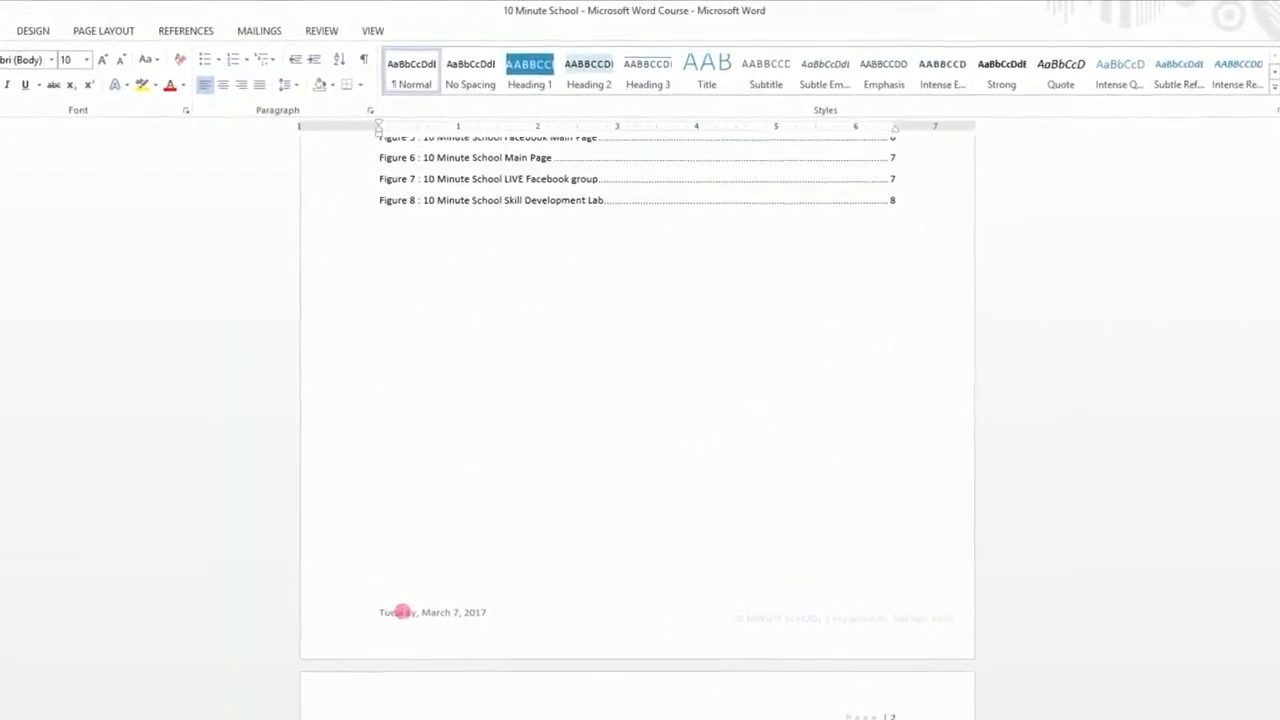